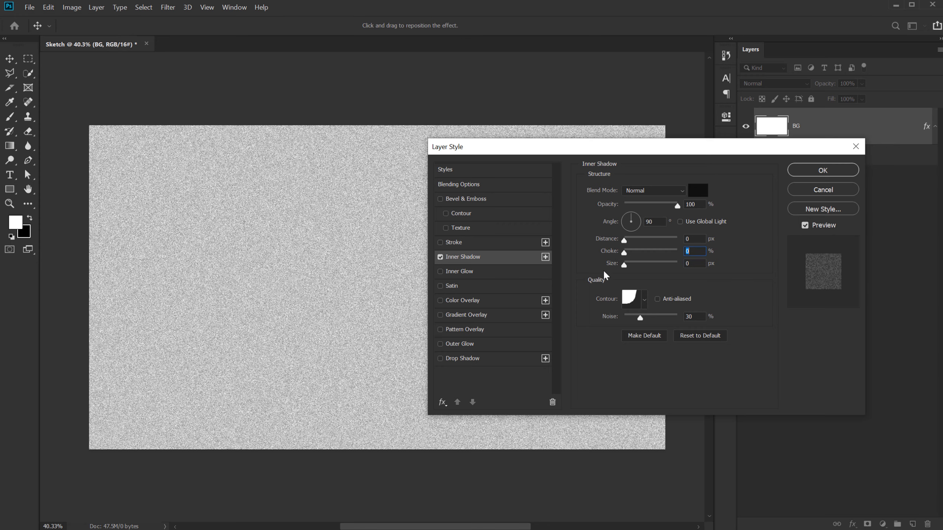
Set the BG layer's inner shadow to 9% opacity, 25% choke and 250 px size
click(611, 240)
drag(674, 206, 631, 213)
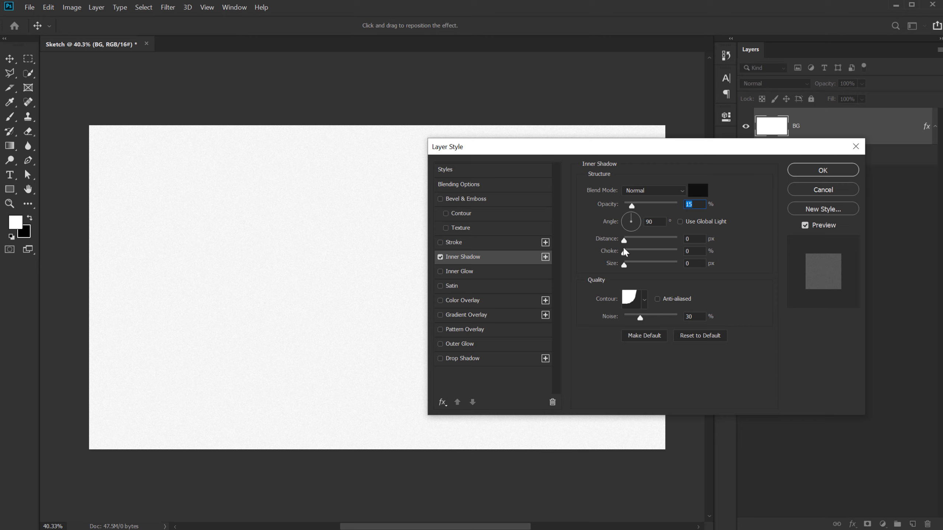
drag(624, 253, 684, 258)
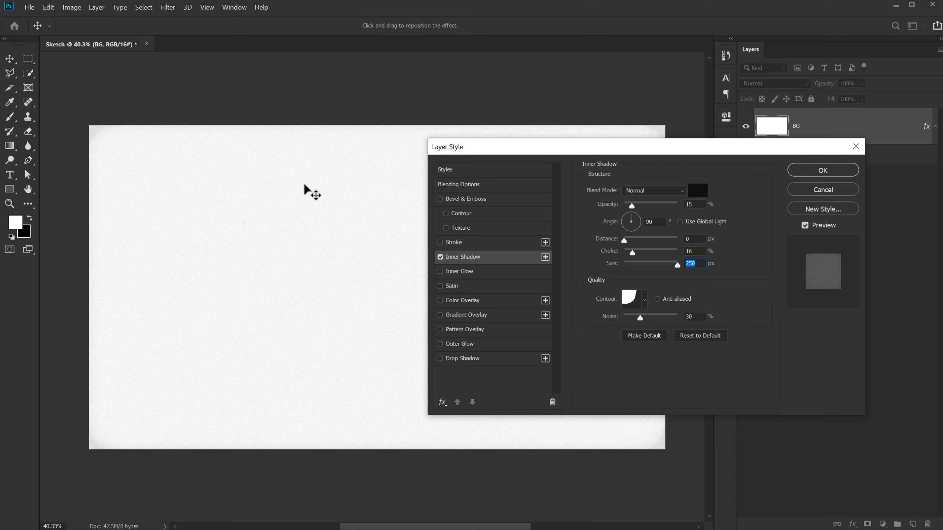
mouse_move(631, 252)
mouse_down()
mouse_move(649, 250)
mouse_move(637, 250)
mouse_up()
drag(631, 206, 628, 209)
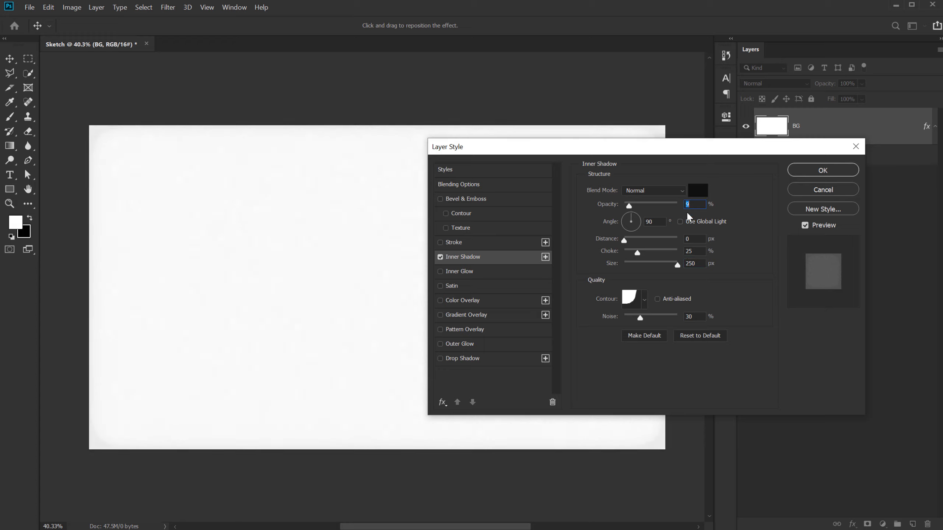
Refine the inner shadow to 15% opacity, 15% choke and 32% noise, and apply the layer style
text(10)
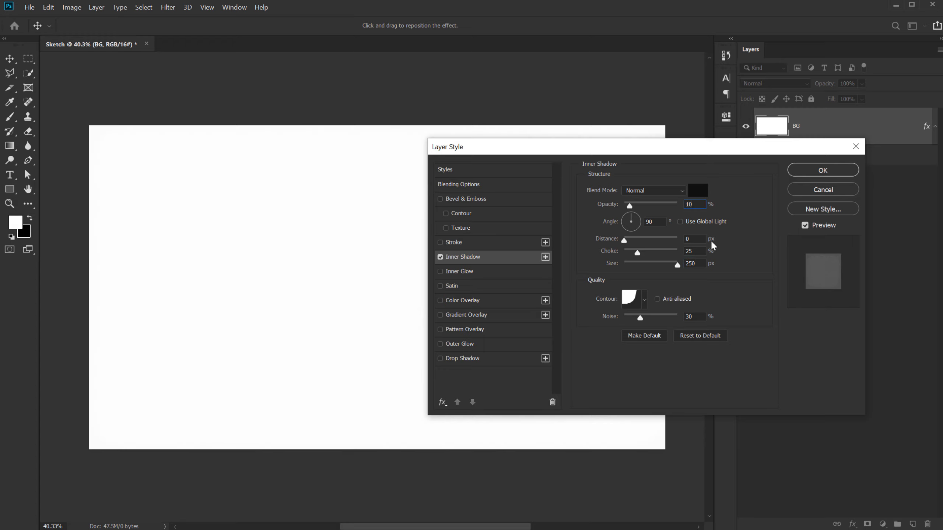
drag(696, 248, 650, 246)
text(15)
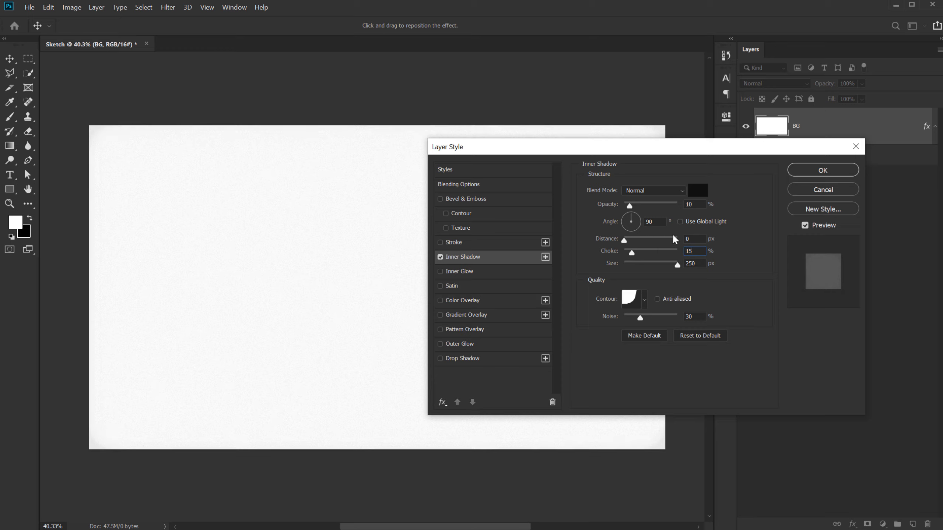
drag(680, 317, 649, 319)
text(32)
drag(692, 205, 663, 202)
text(15)
click(853, 175)
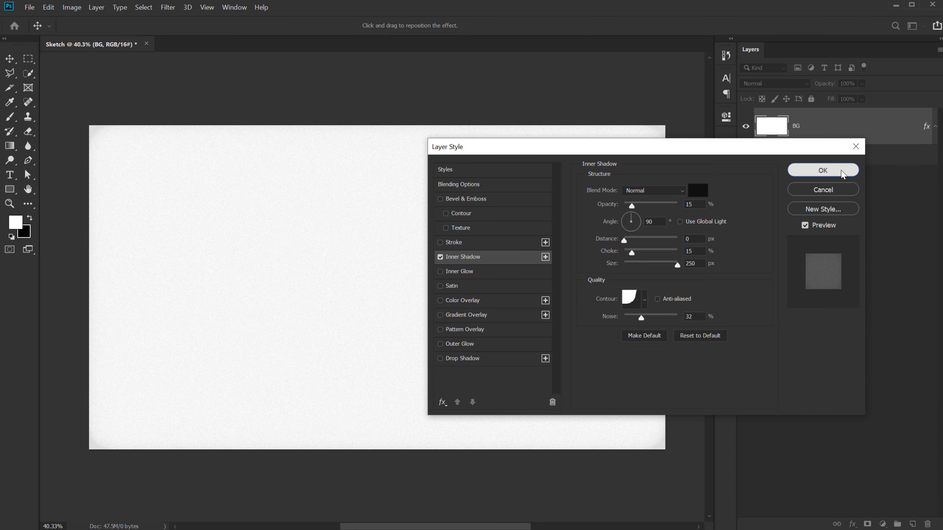
scroll(363, 237, up, 3)
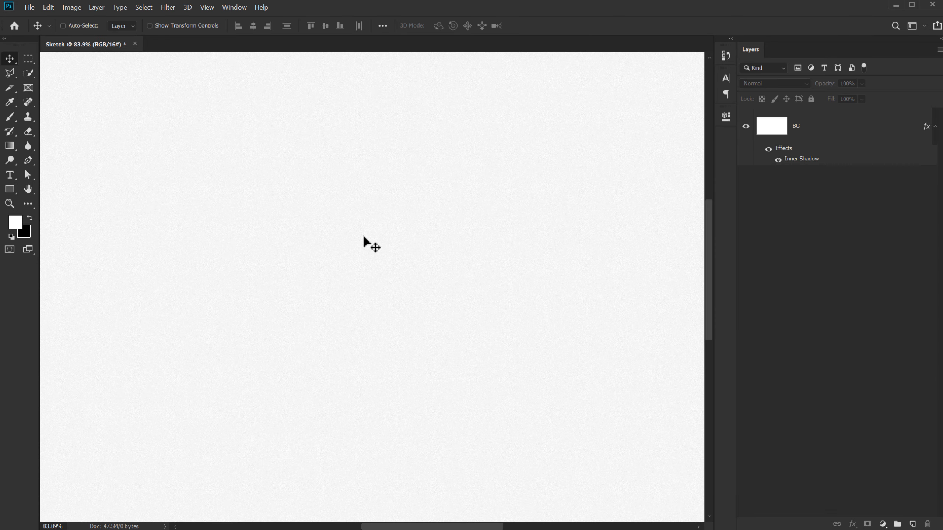
scroll(366, 235, down, 2)
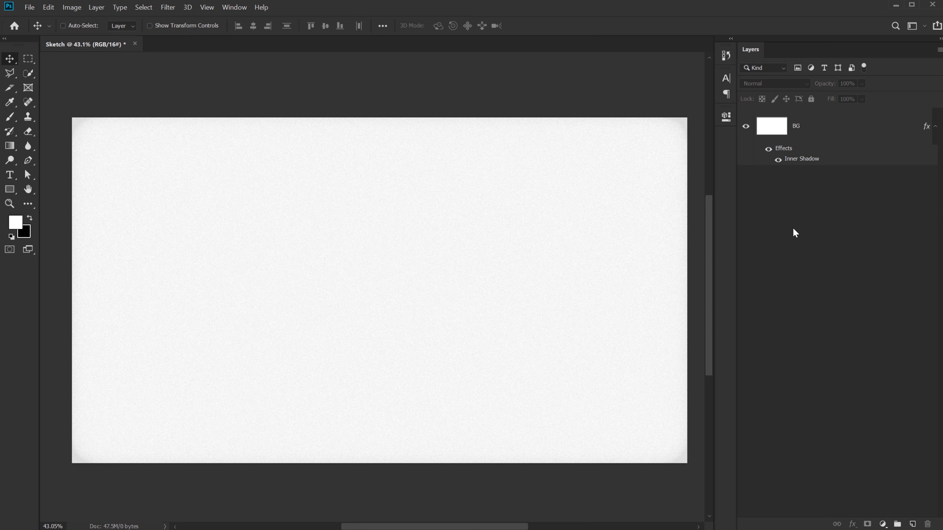
Add the text SKETCH to the canvas in Heading Pro Trial Bold and move it slightly down toward the middle
click(10, 175)
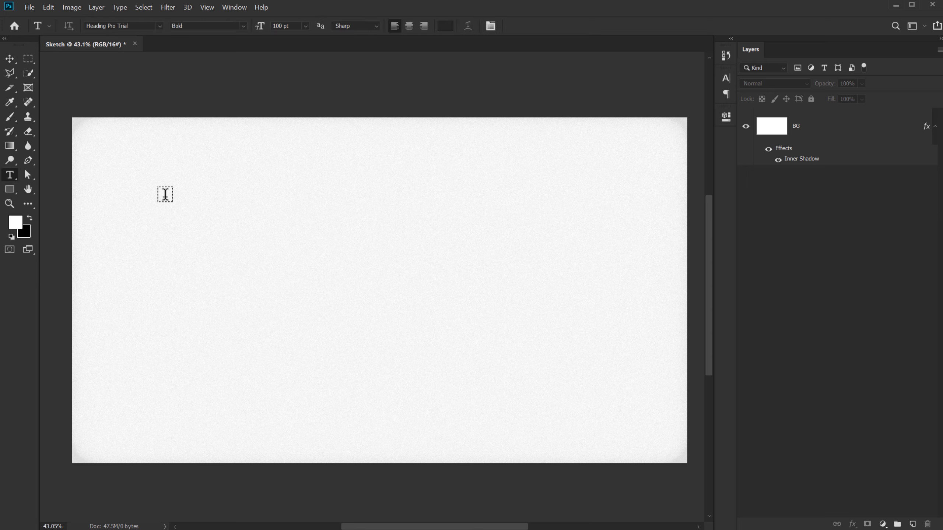
click(295, 277)
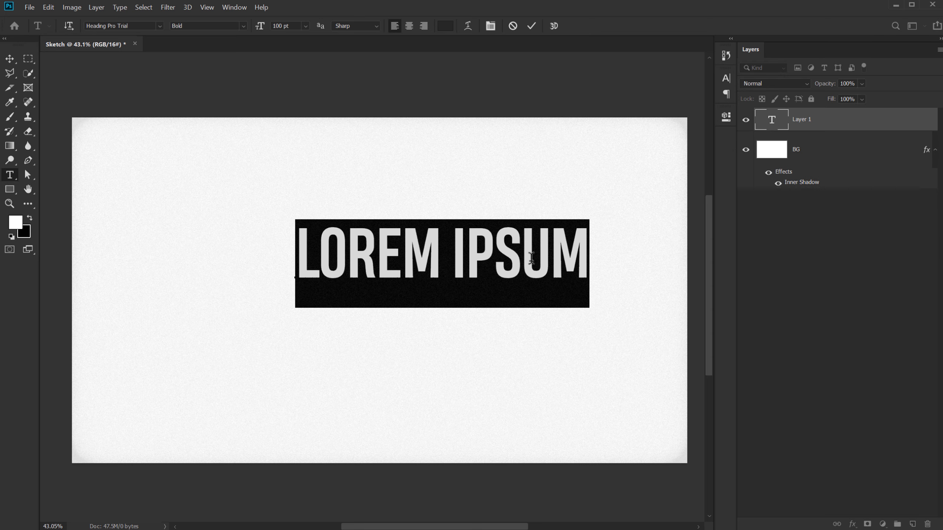
text(SKETCH)
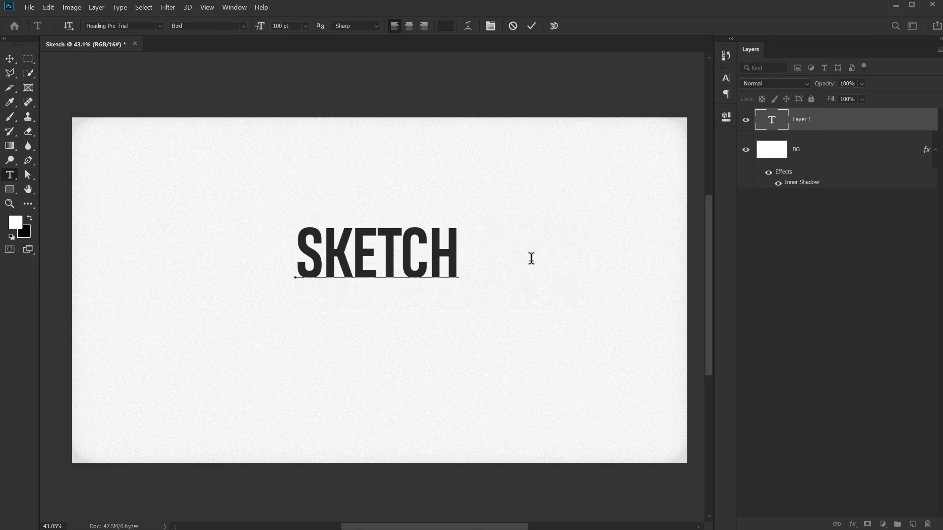
click(531, 26)
click(9, 59)
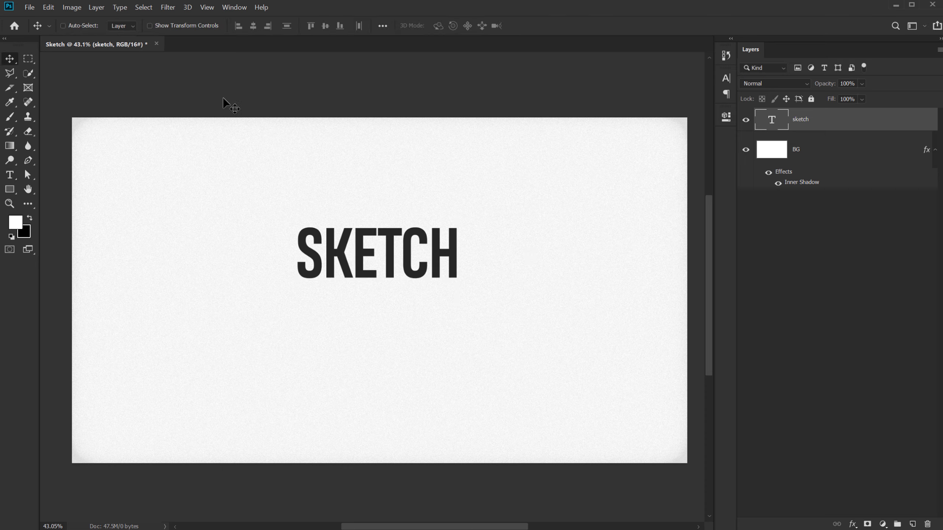
drag(365, 263, 359, 281)
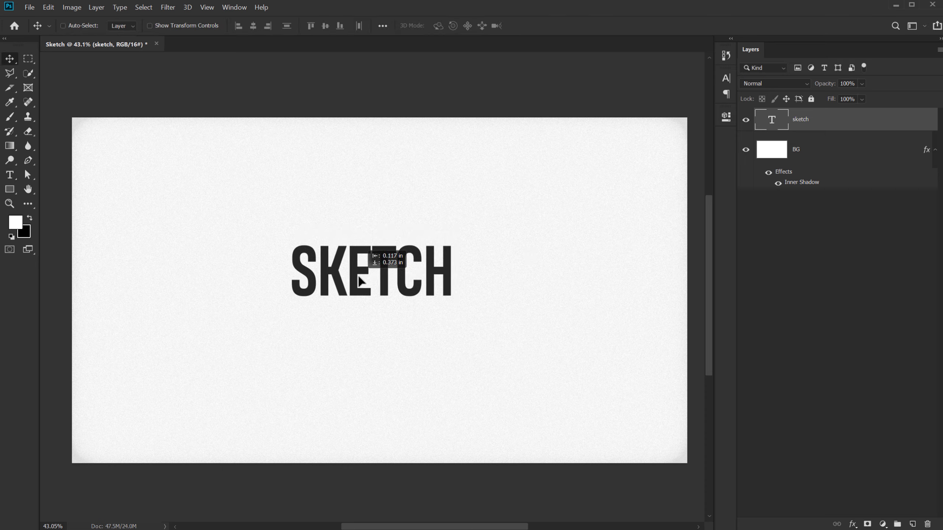
Set the SKETCH text size to 120 pt and reposition the word near the canvas centre
click(726, 78)
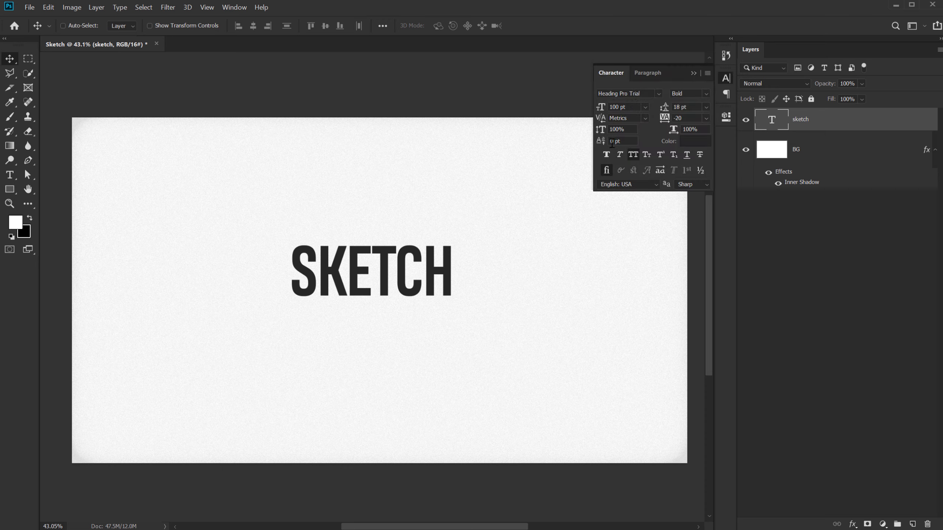
click(632, 107)
text(120)
key(Return)
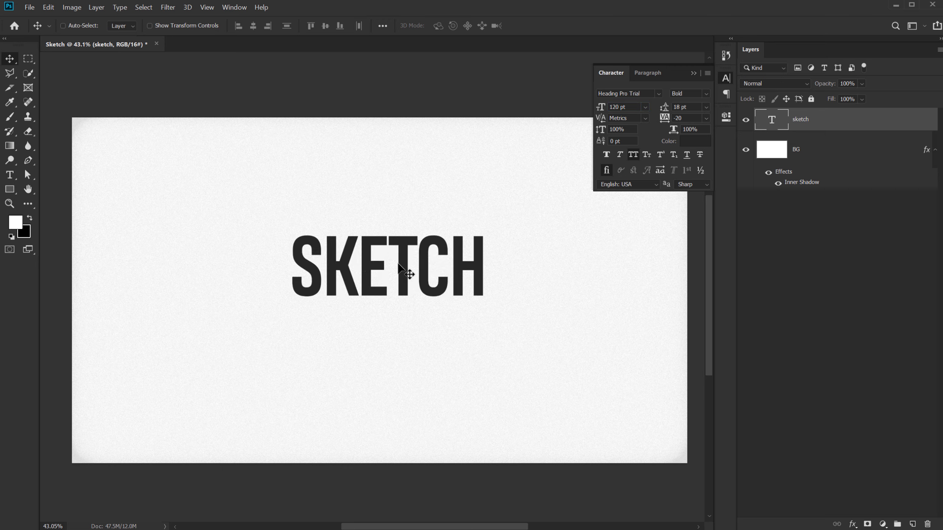
mouse_move(398, 263)
mouse_down()
mouse_move(380, 278)
mouse_move(415, 311)
mouse_up()
click(693, 73)
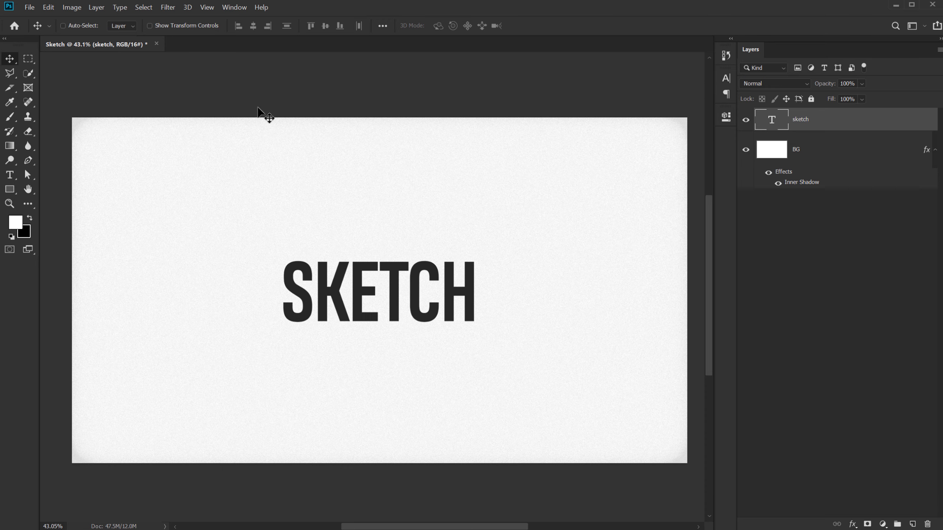
Create a guide layout with 2 columns and 2 rows to mark the canvas centre
click(206, 7)
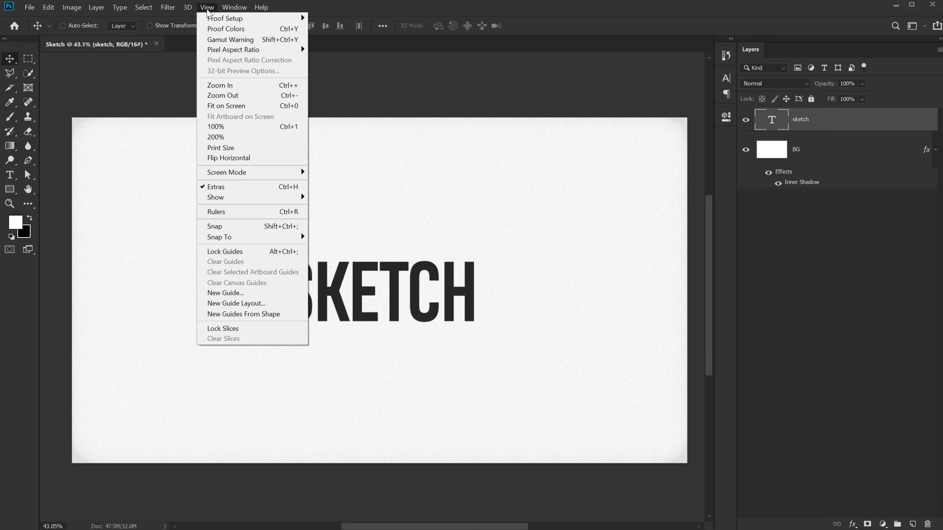
click(246, 304)
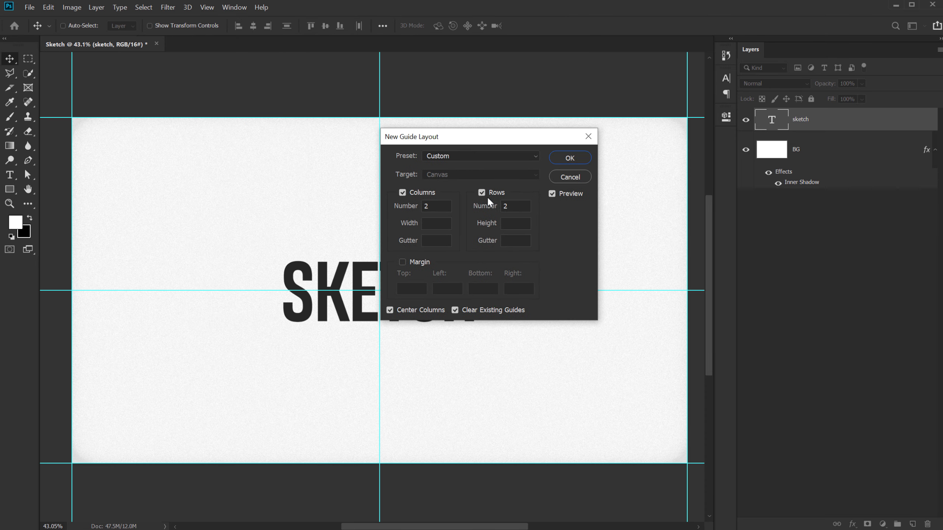
click(558, 158)
Align the SKETCH text to the centre guides with Free Transform and hide the guides
drag(435, 271, 436, 265)
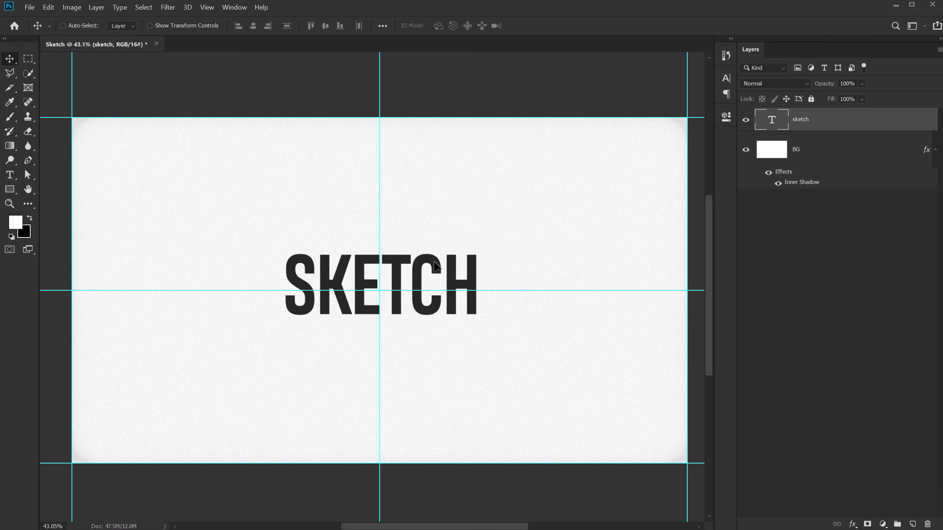
key(ctrl+t)
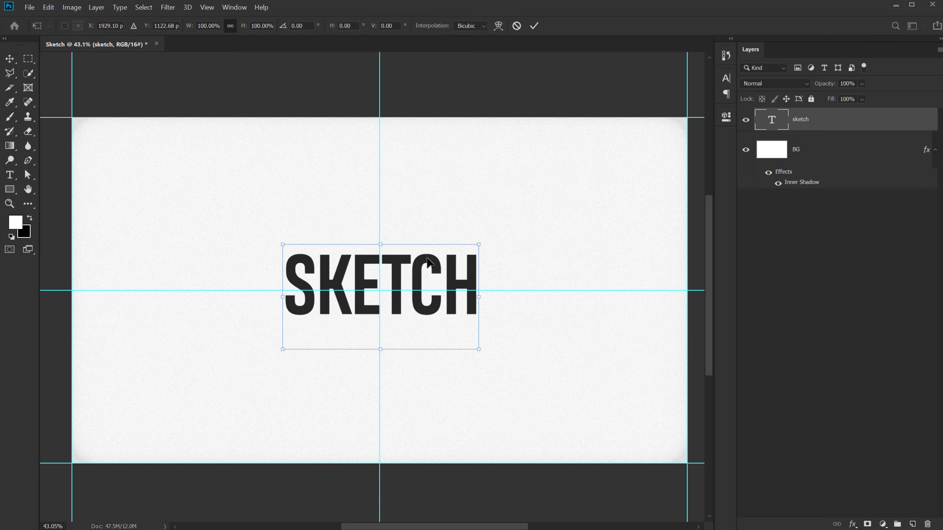
drag(427, 259, 424, 266)
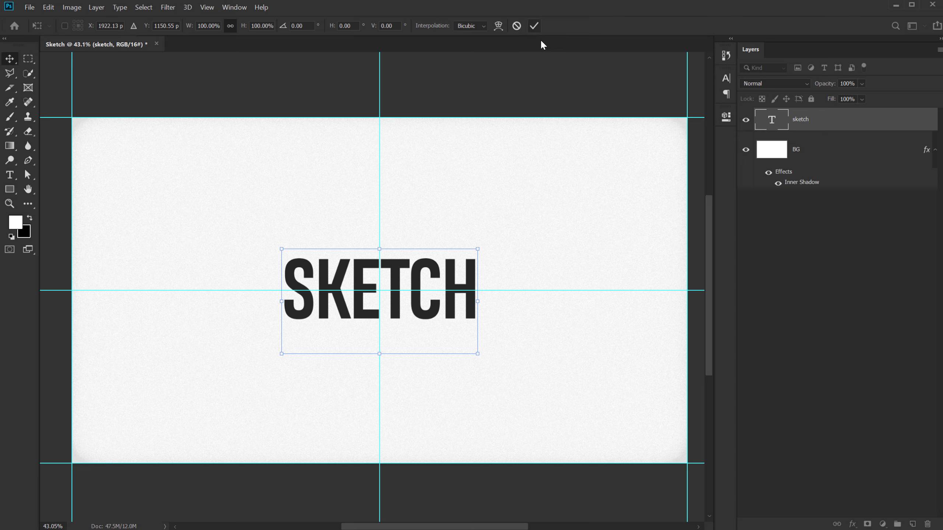
click(534, 26)
key(ctrl+semicolon)
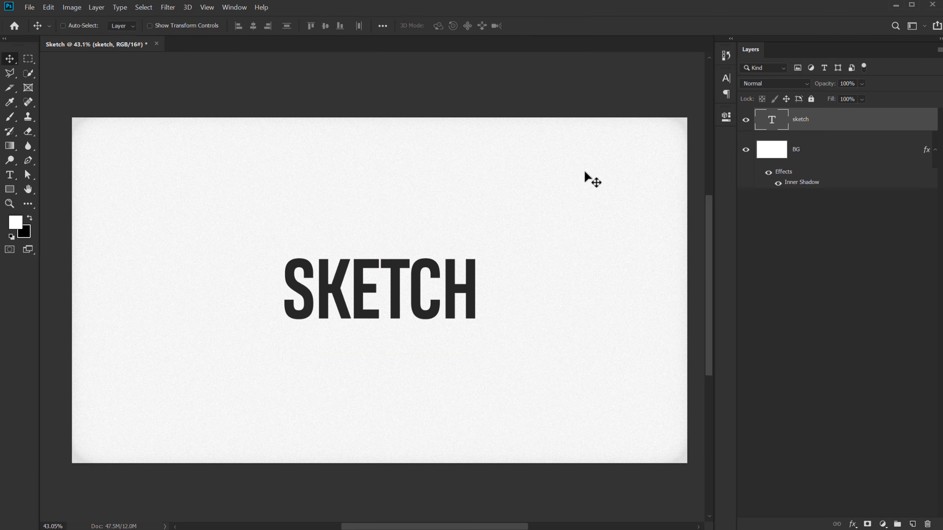
Convert the sketch text layer to a smart object
click(816, 239)
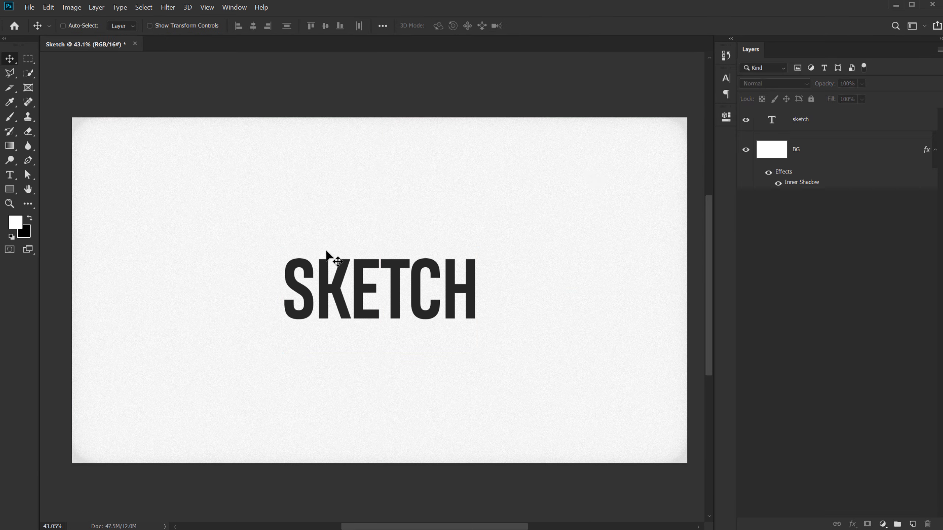
click(808, 122)
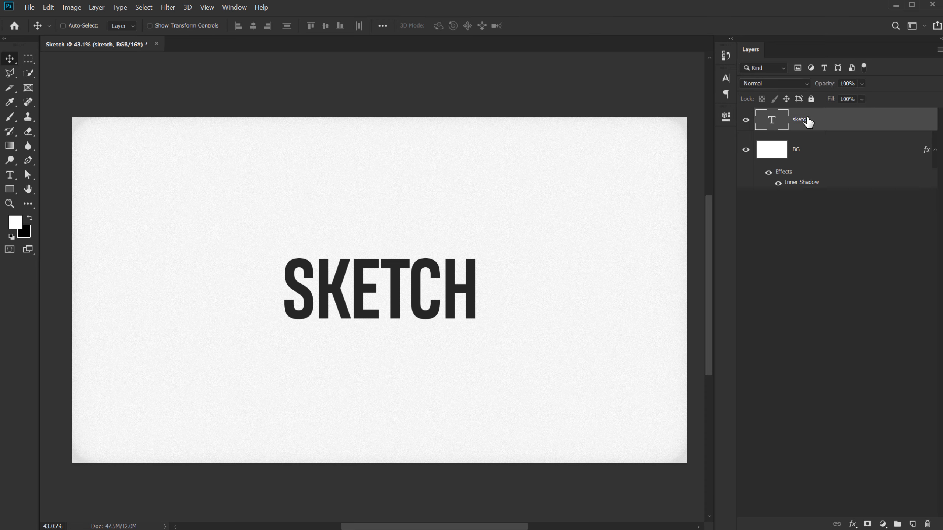
right_click(808, 123)
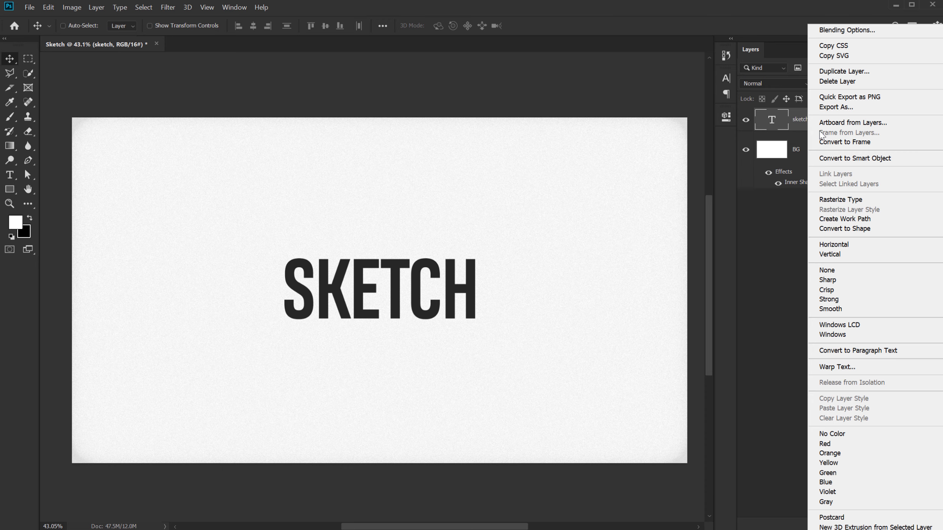
click(850, 158)
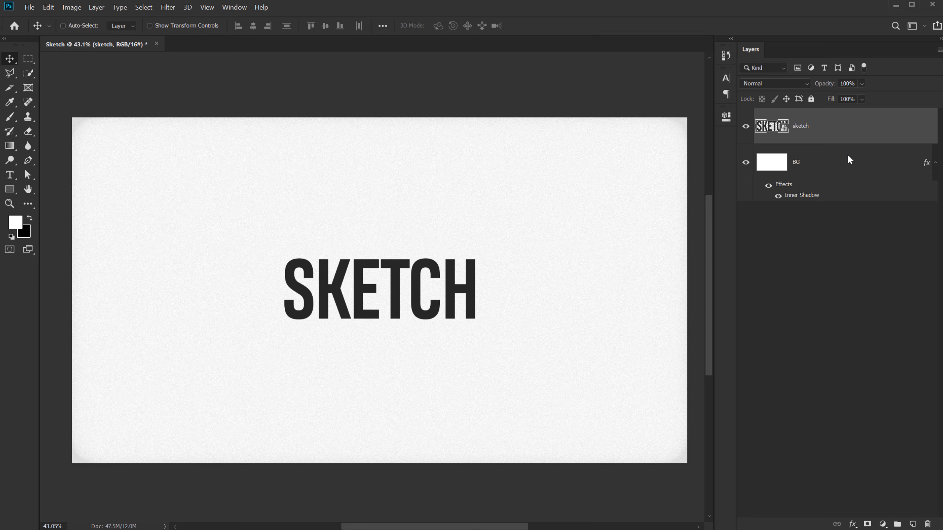
Open the sketch smart object's contents, try replacing the word with SCVASF, cancel the edit and return to the main document
double_click(770, 129)
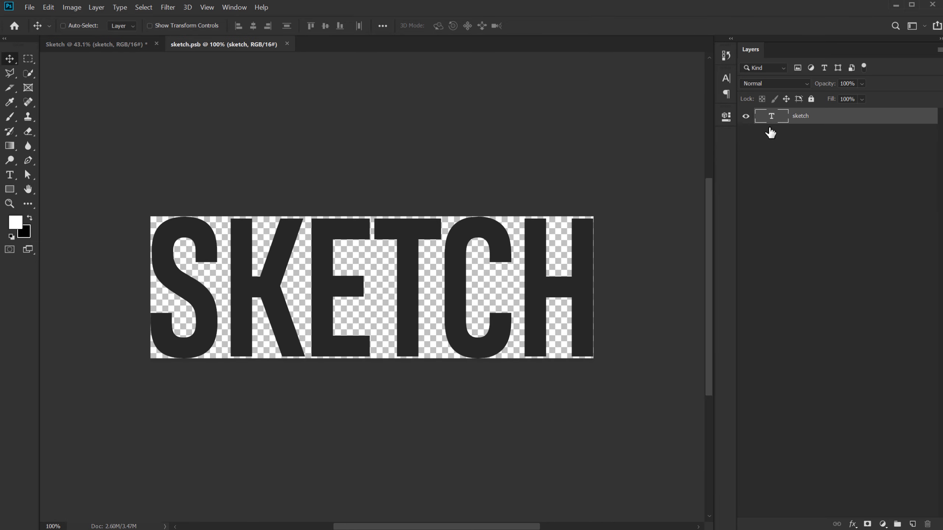
key(t)
double_click(315, 286)
text(SCVASF)
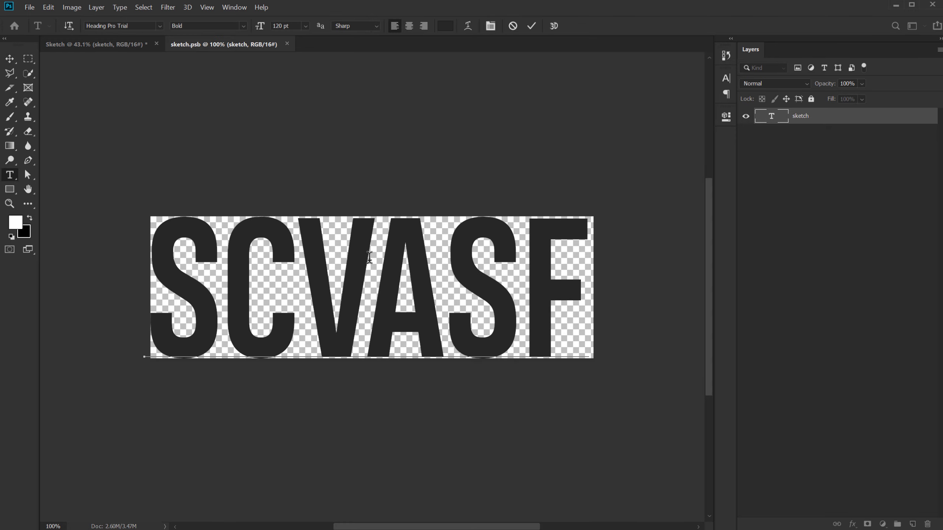
click(513, 26)
key(v)
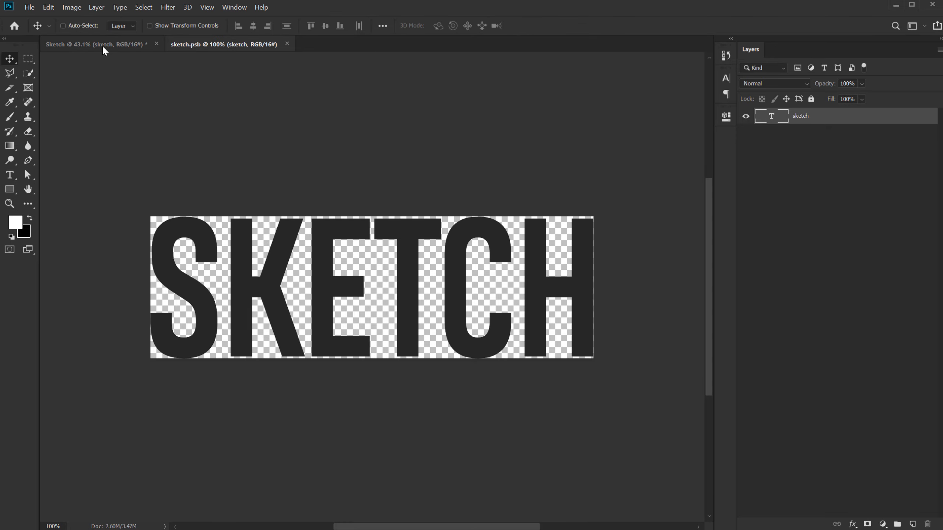
click(102, 45)
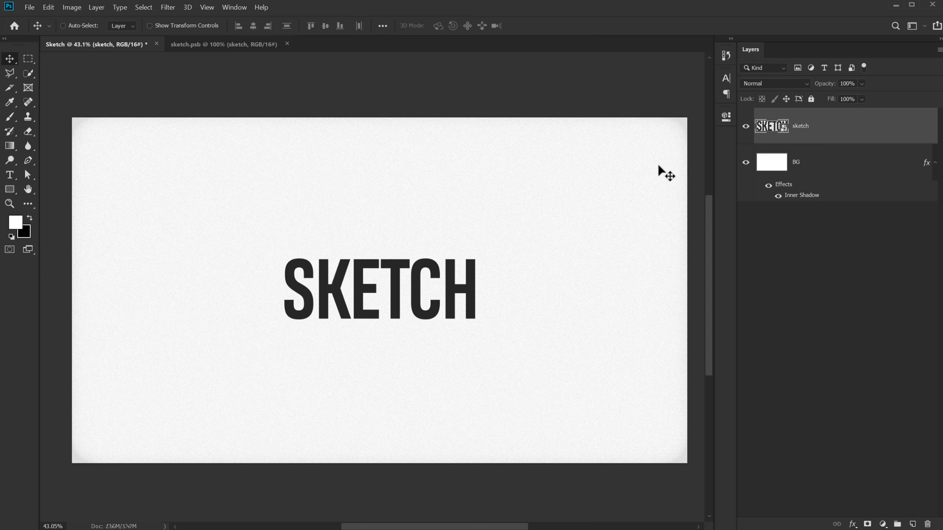
Set the sketch layer's fill to 0% and add a Pattern Overlay using the grey pencil-hatching pattern
click(861, 99)
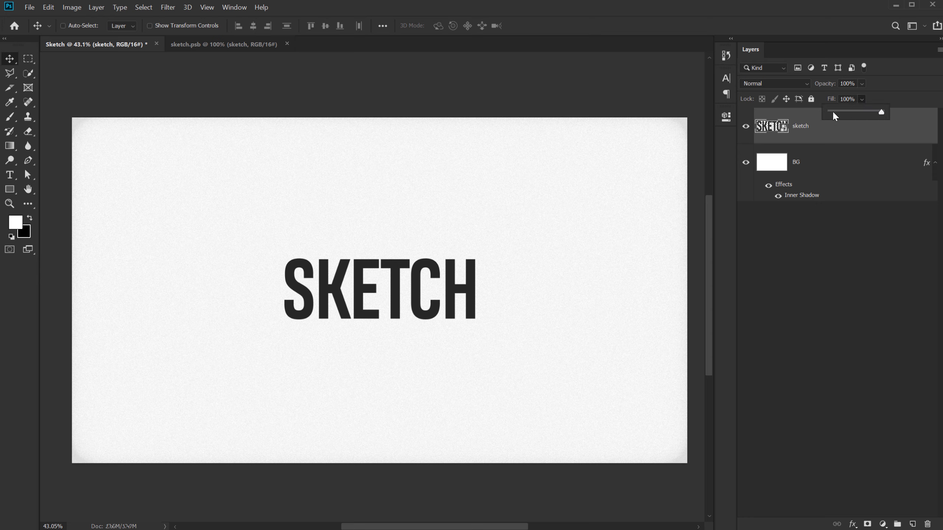
drag(832, 113, 813, 114)
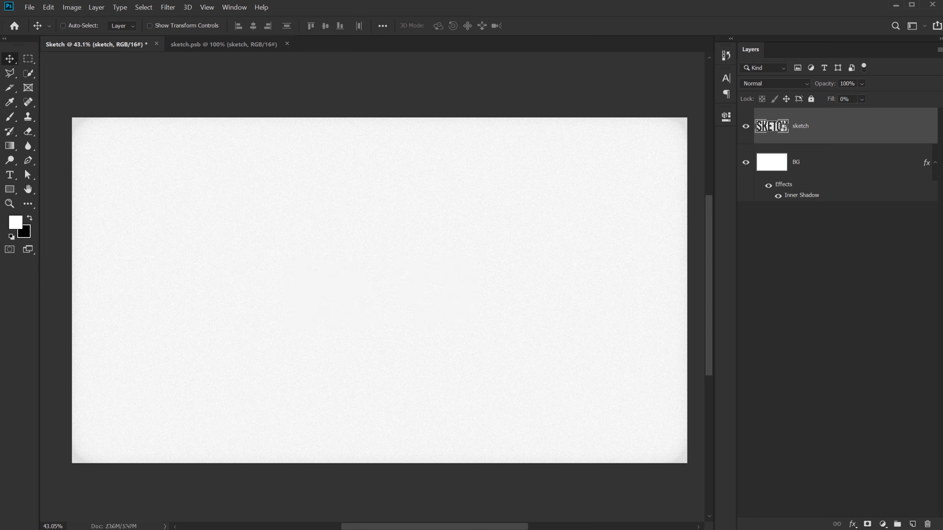
click(852, 524)
click(883, 495)
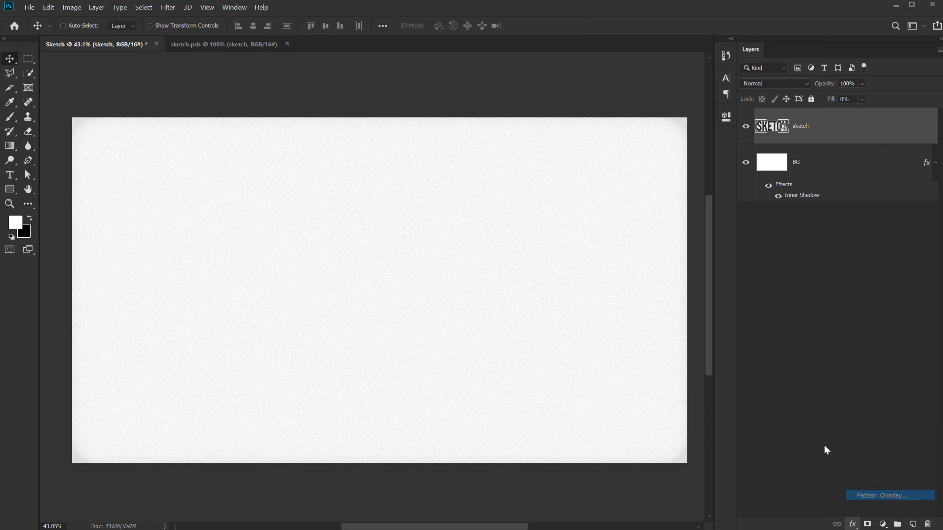
click(661, 227)
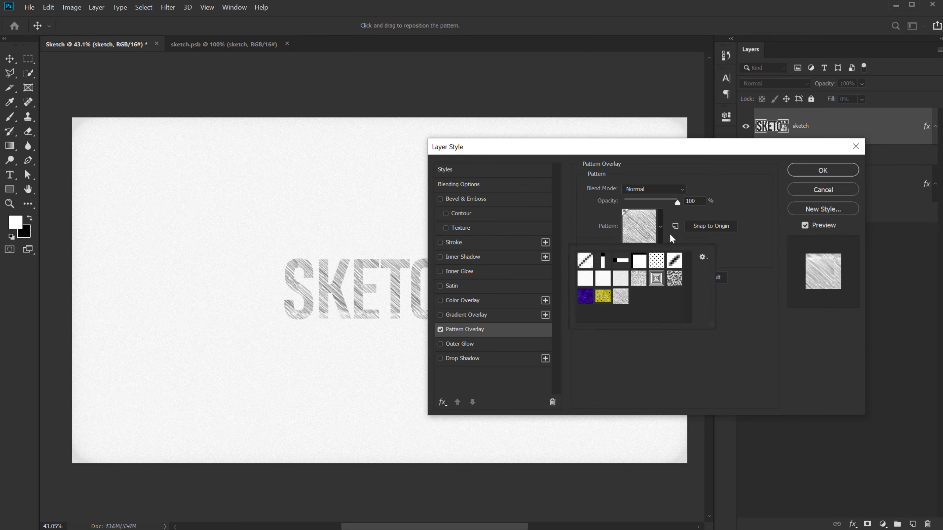
click(619, 297)
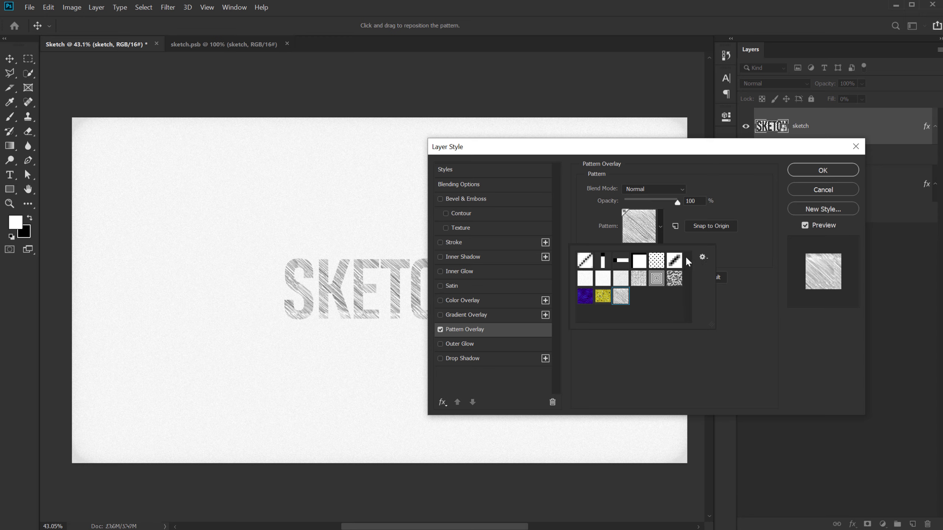
Set the Pattern Overlay scale on the sketch layer to 73% and apply the layer style
click(734, 245)
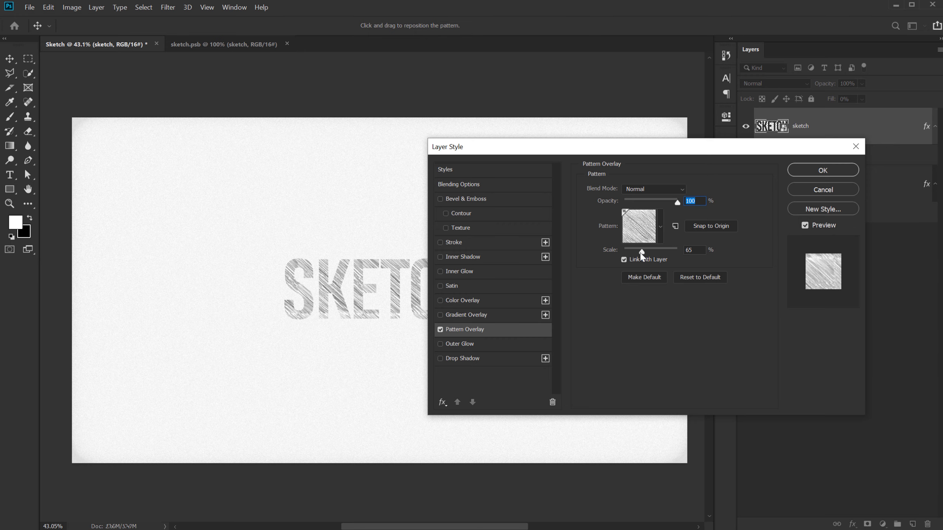
drag(641, 252, 643, 252)
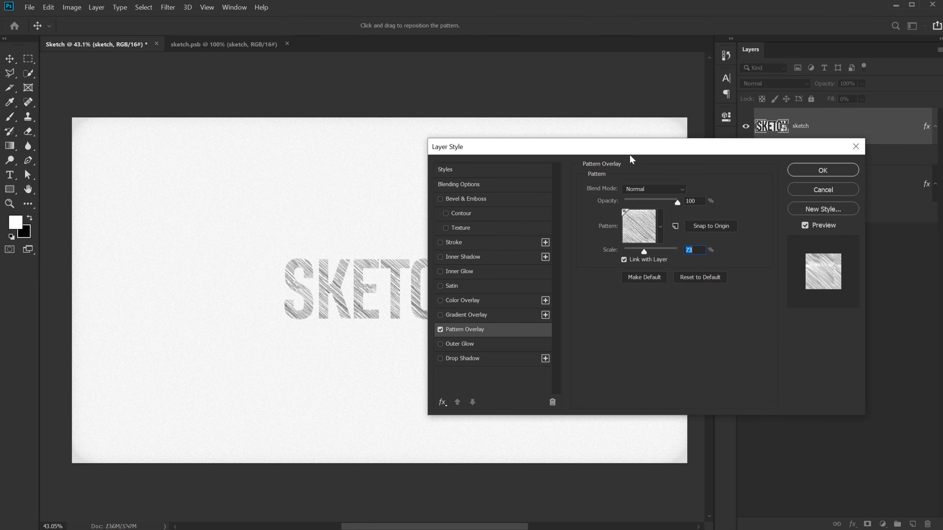
mouse_move(630, 149)
mouse_down()
mouse_move(733, 133)
mouse_move(699, 133)
mouse_up()
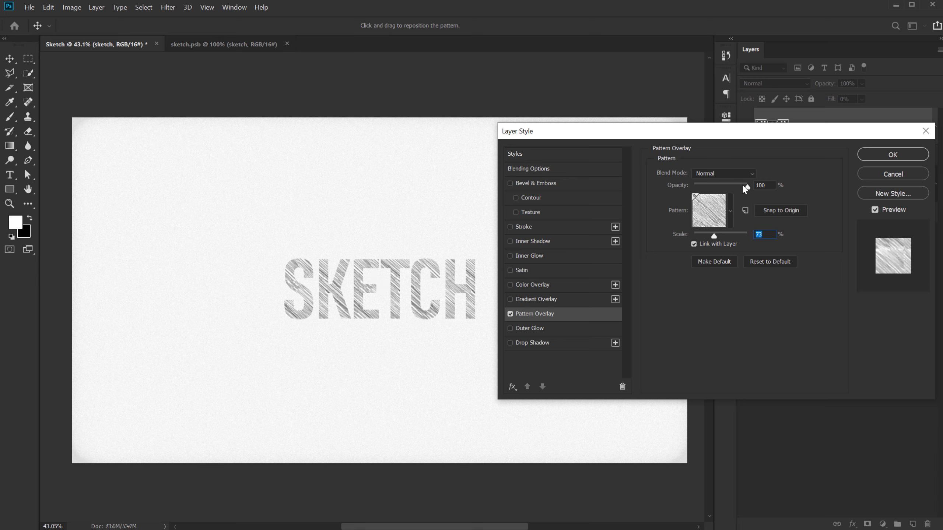
click(874, 154)
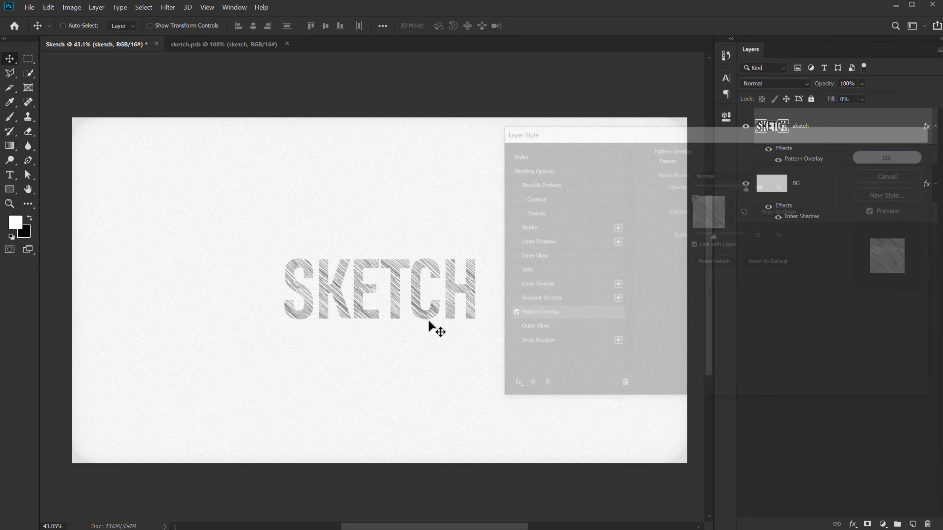
Reposition the hatching of the sketch layer's Pattern Overlay slightly downward inside the letters and apply it
scroll(389, 284, up, 8)
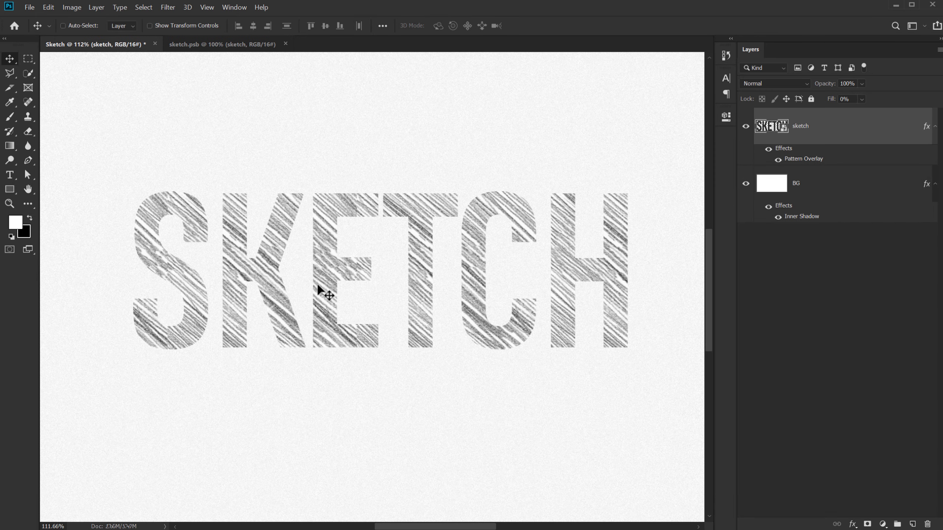
scroll(320, 291, down, 3)
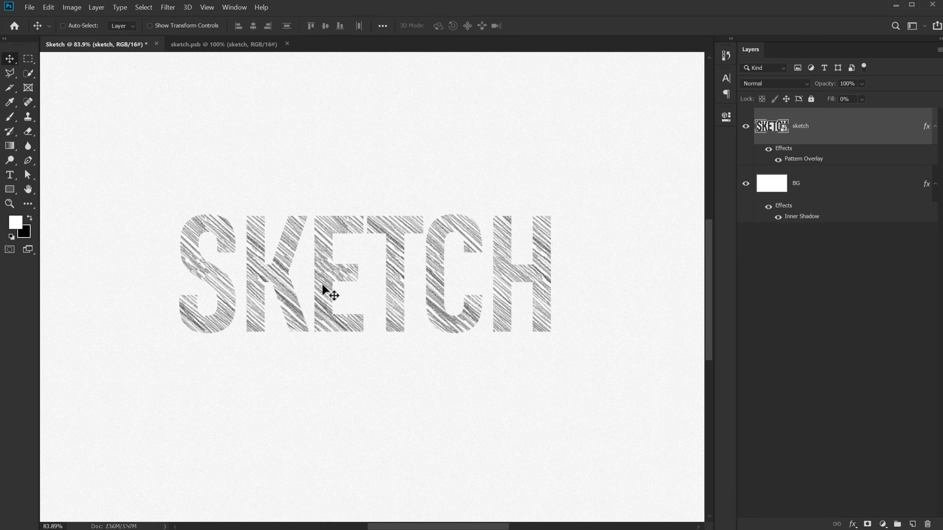
double_click(808, 162)
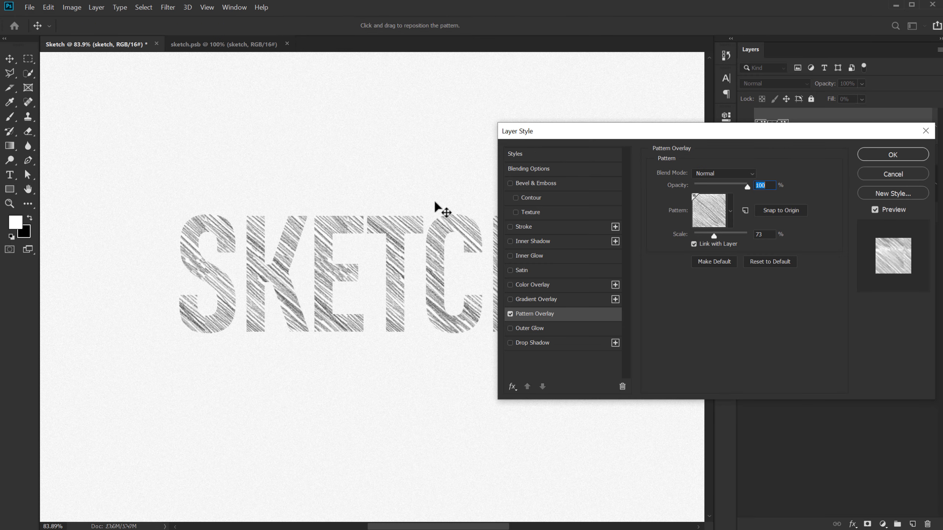
mouse_move(327, 282)
mouse_down()
mouse_move(330, 269)
mouse_move(318, 297)
mouse_move(290, 261)
mouse_move(296, 276)
mouse_move(326, 280)
mouse_move(328, 290)
mouse_up()
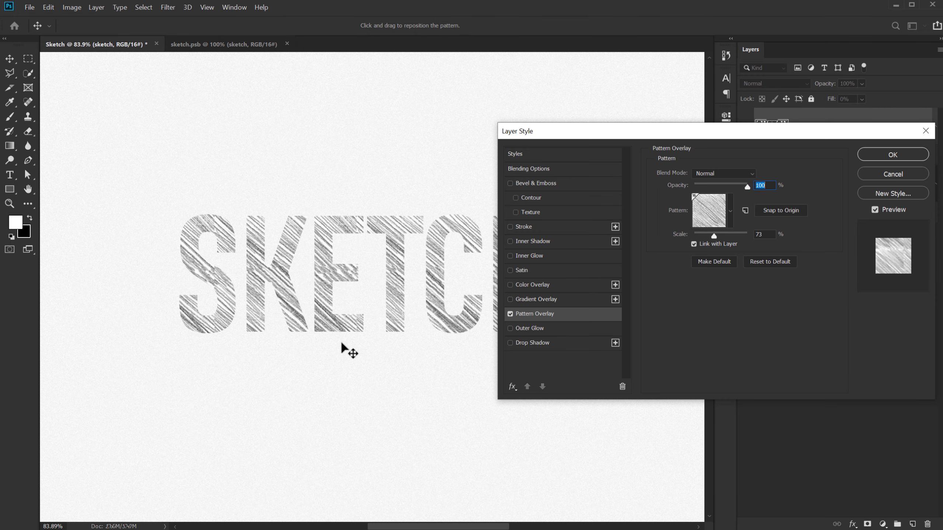
click(892, 154)
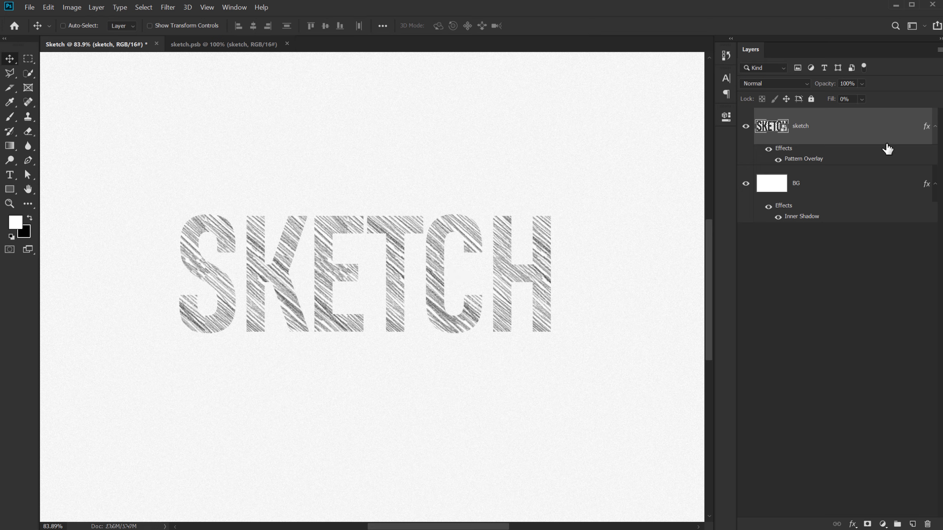
Add a Stroke effect to the sketch layer, 1 px centred, in grey acacac
click(852, 525)
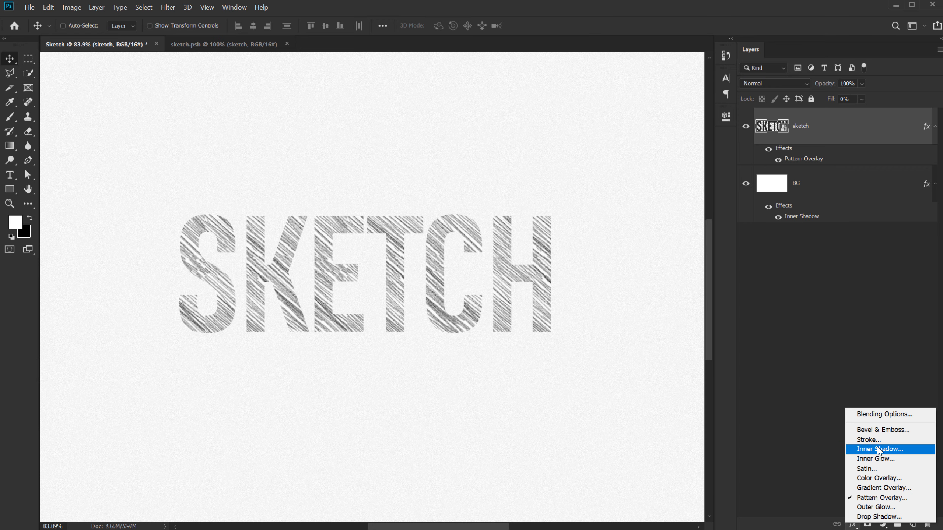
click(868, 440)
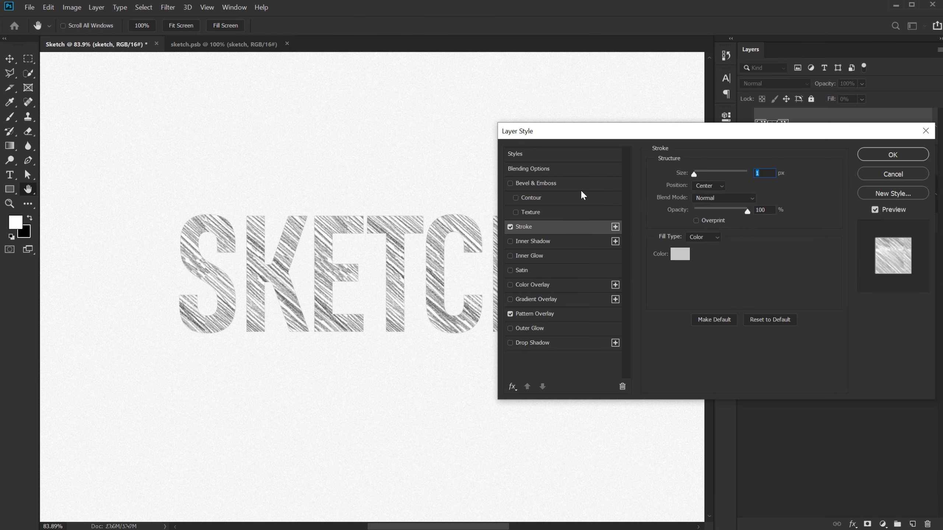
click(548, 227)
click(679, 254)
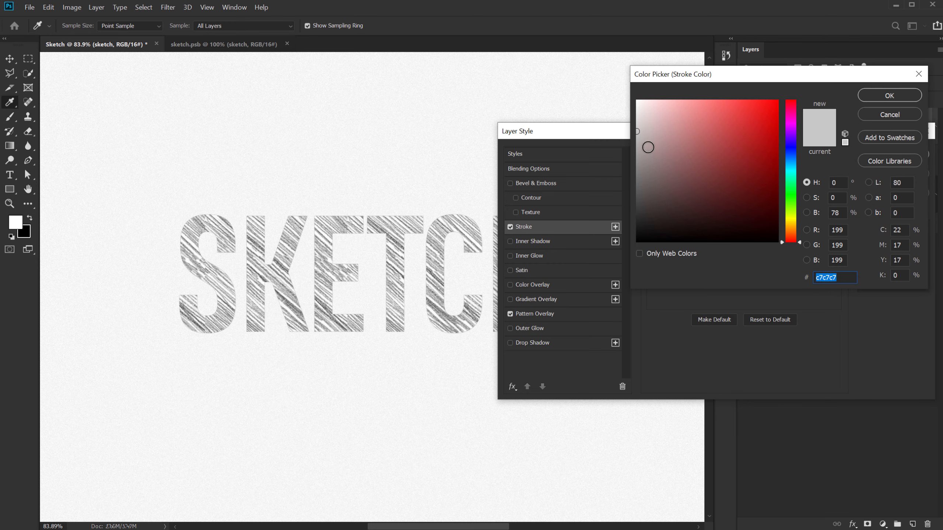
mouse_move(648, 147)
mouse_down()
mouse_move(627, 160)
mouse_move(635, 146)
mouse_up()
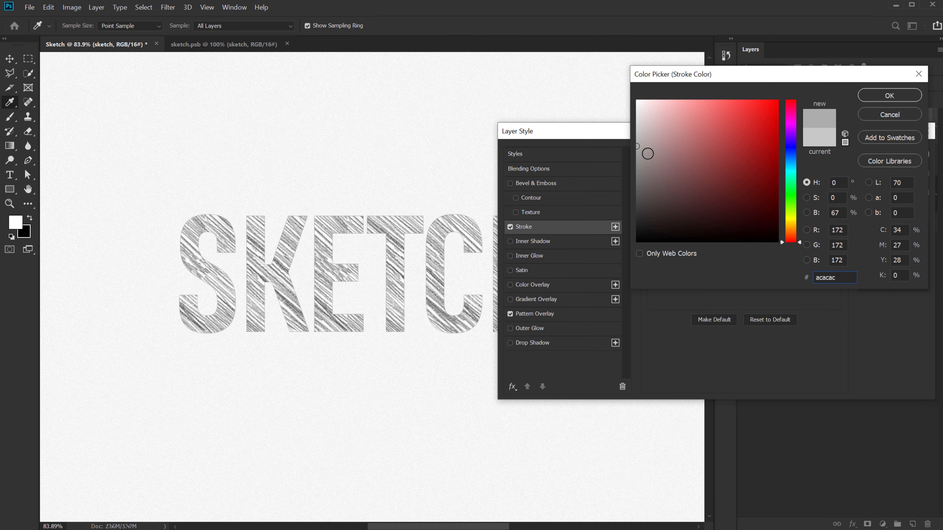
click(889, 95)
click(893, 153)
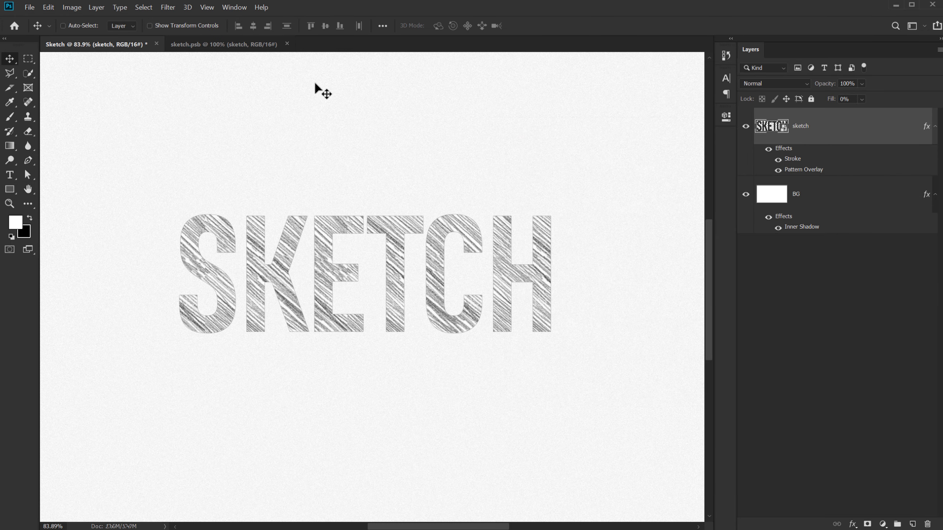
Apply the ZigZag distort filter to the sketch layer with amount 5, ridges 10 and style Out From Center
click(169, 8)
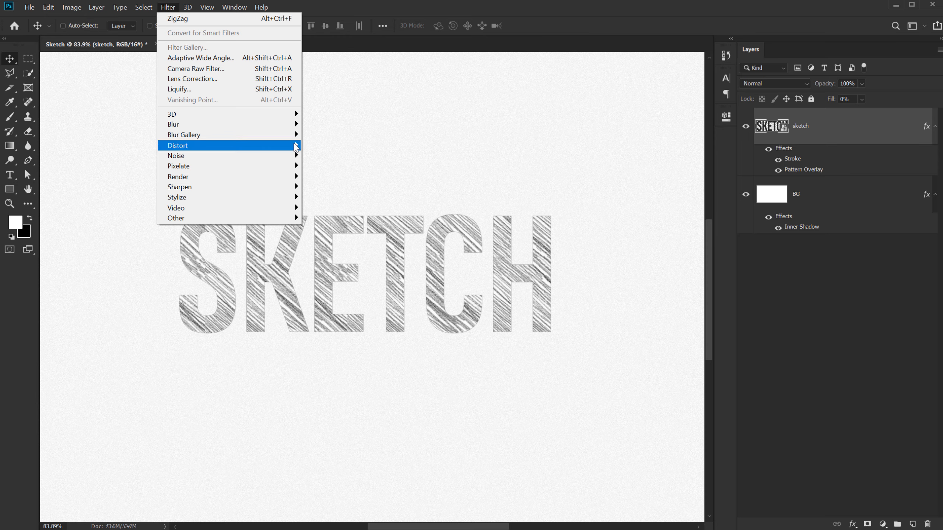
mouse_move(297, 148)
click(323, 229)
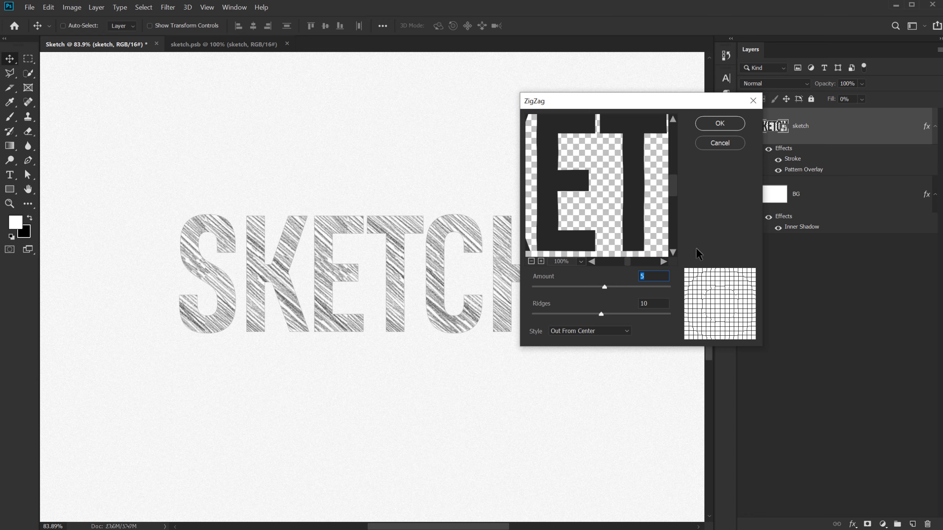
click(723, 120)
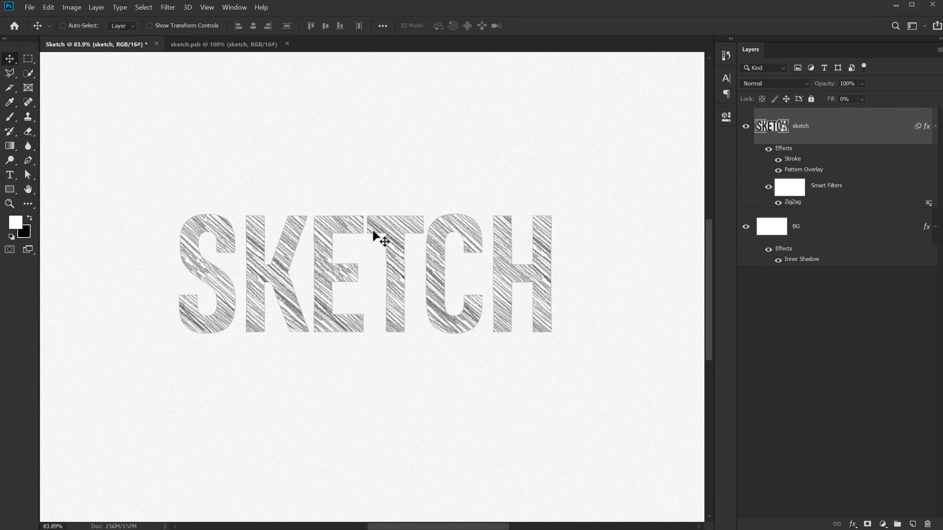
Inspect the letter outlines up close and duplicate the sketch layer
scroll(400, 289, up, 1)
scroll(368, 279, up, 1)
scroll(367, 279, up, 2)
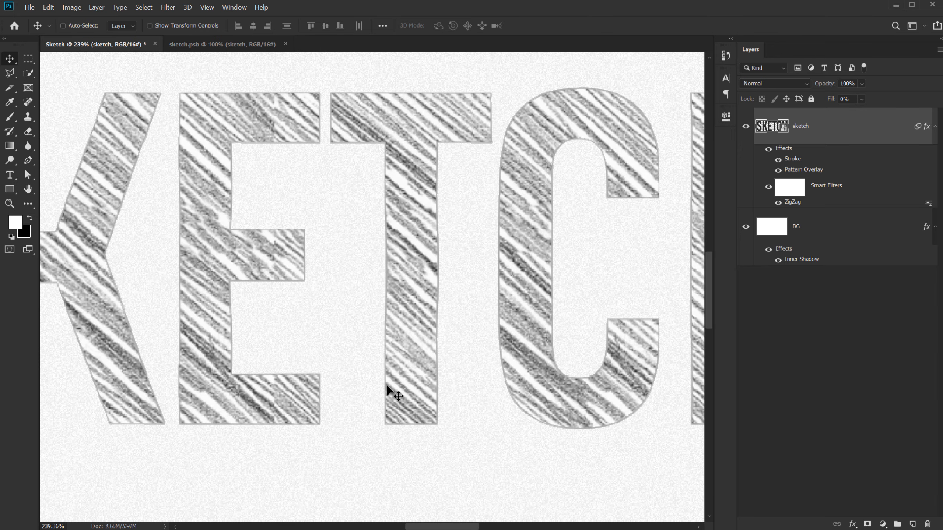
scroll(391, 303, down, 1)
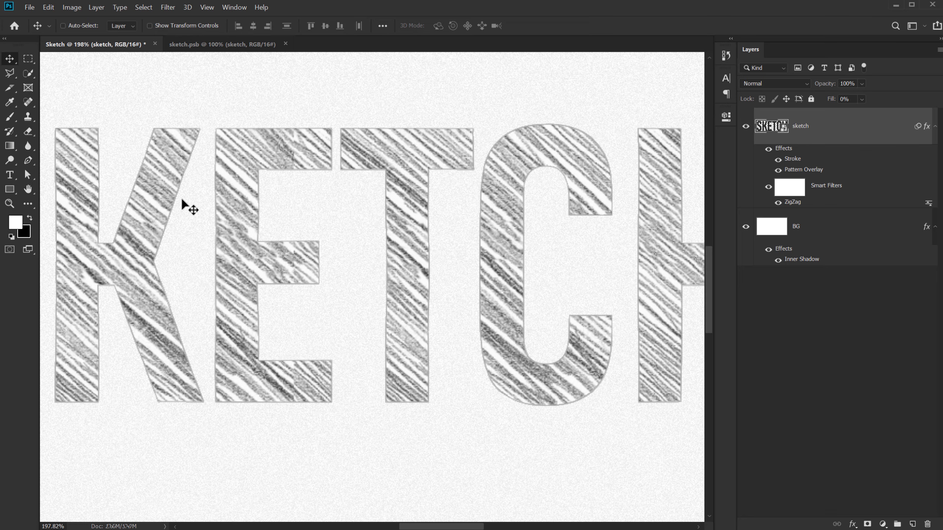
scroll(456, 314, down, 3)
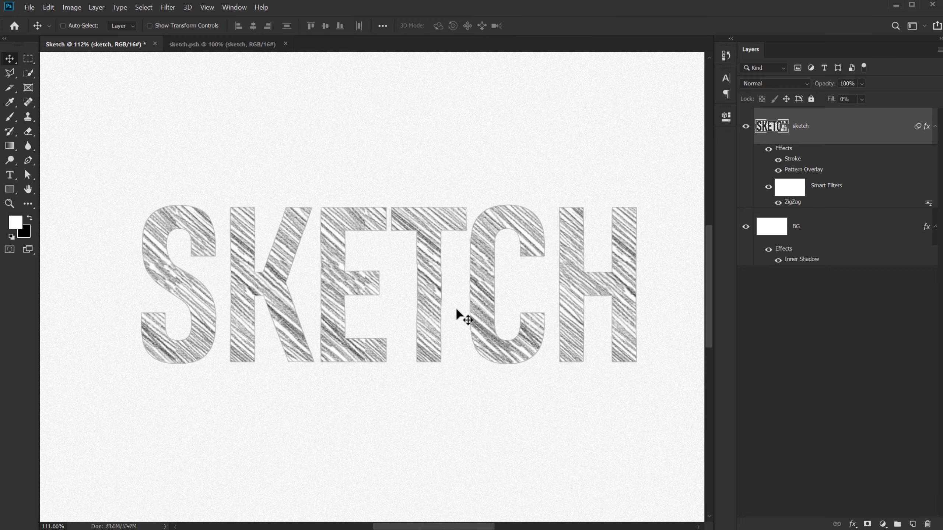
click(785, 345)
scroll(406, 263, down, 1)
click(803, 131)
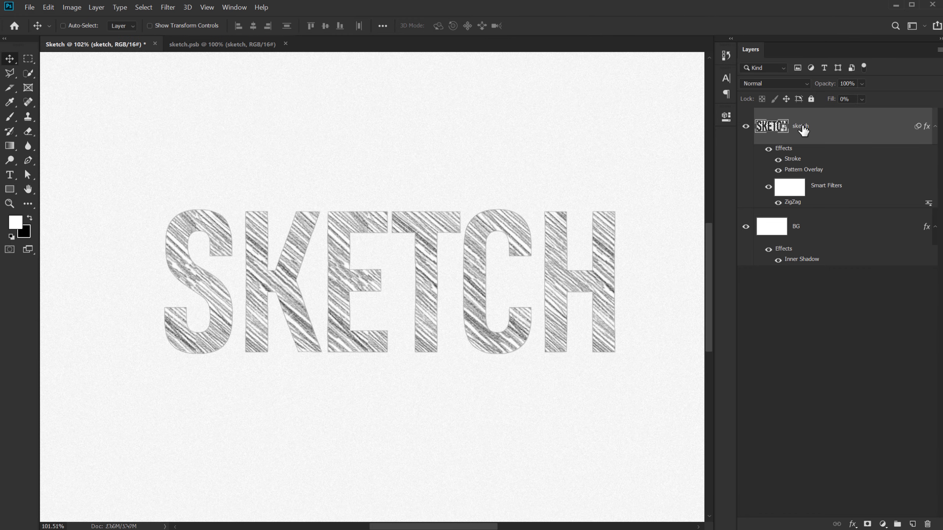
key(ctrl+j)
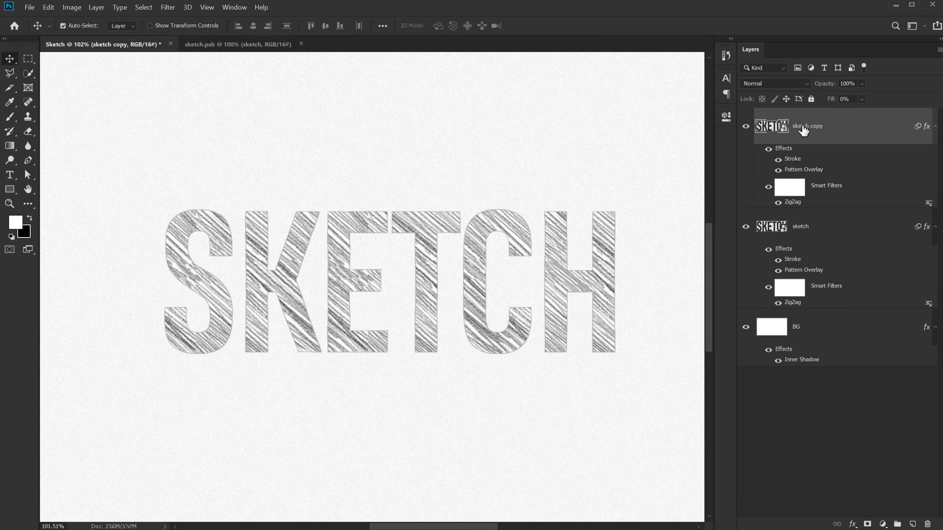
Edit the sketch copy's ZigZag smart filter to amount 1 and ridges 2
double_click(793, 202)
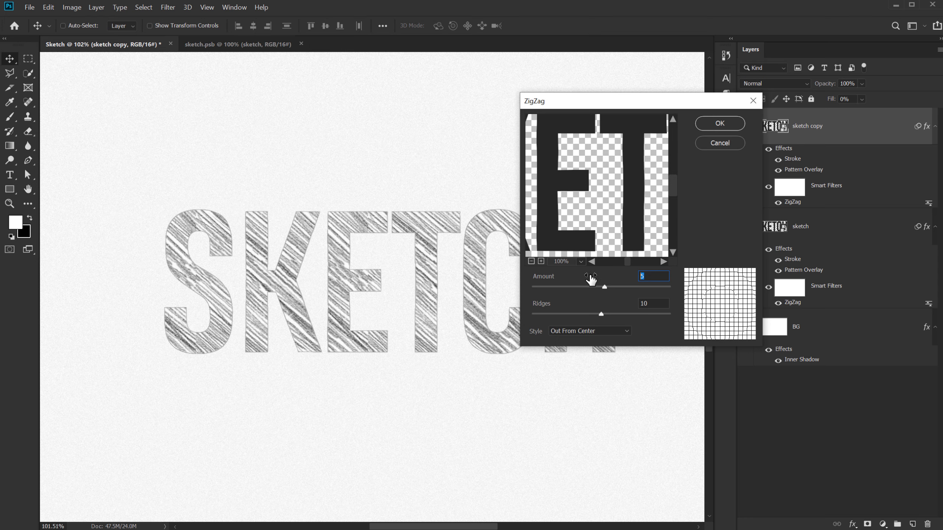
text(1)
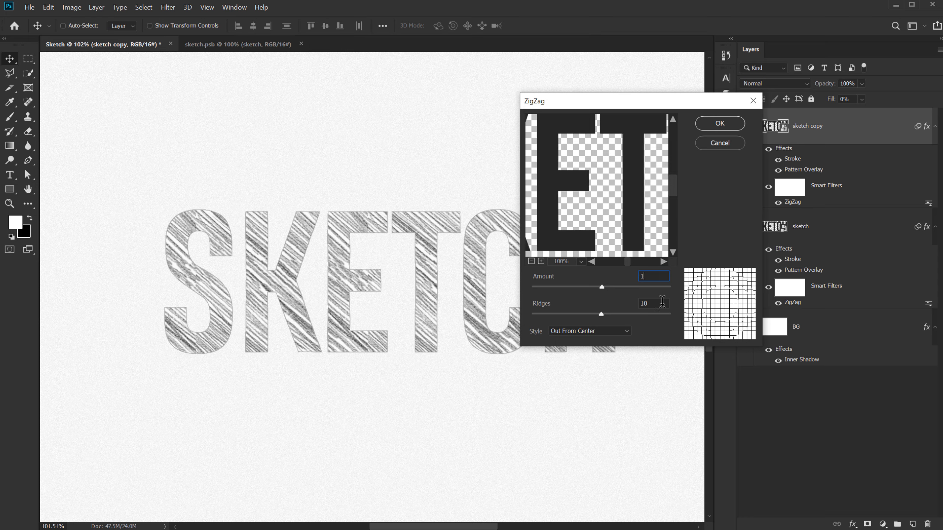
key(Tab)
text(2)
click(719, 123)
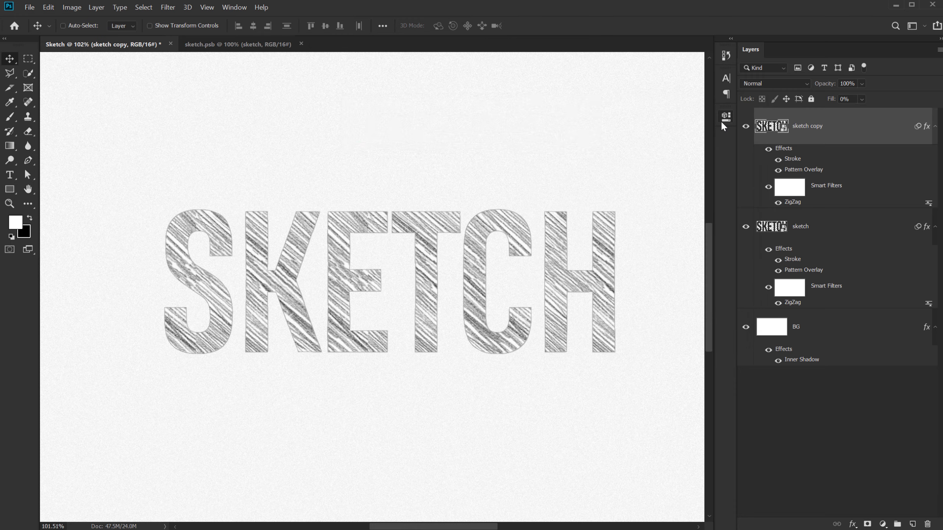
double_click(792, 159)
drag(690, 131, 719, 130)
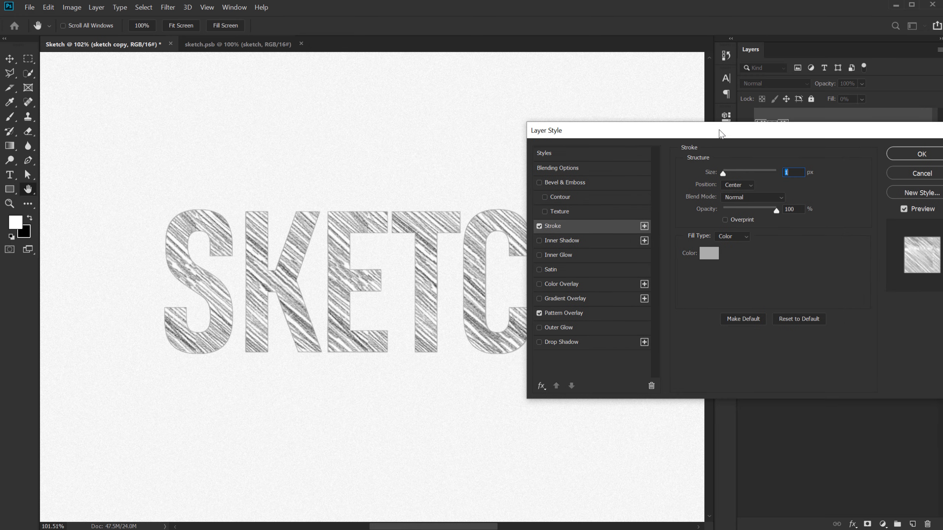
click(539, 313)
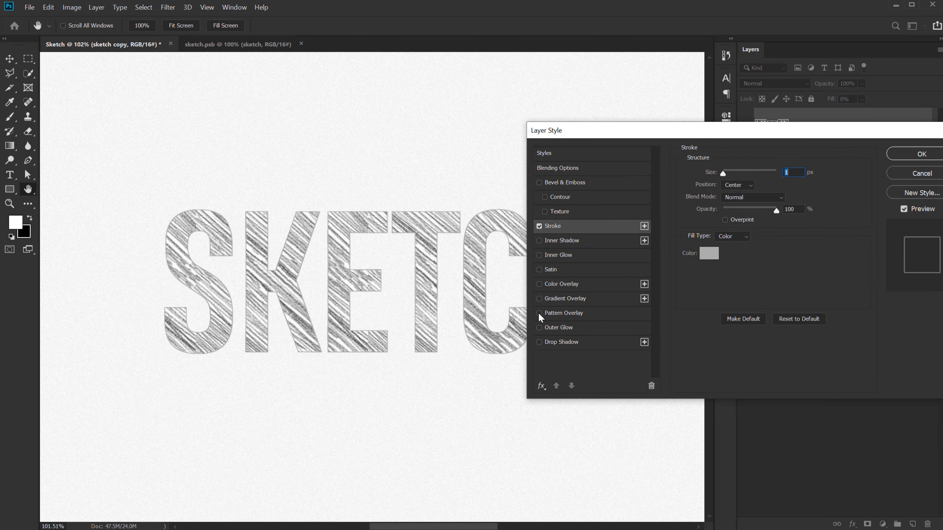
click(538, 242)
click(559, 240)
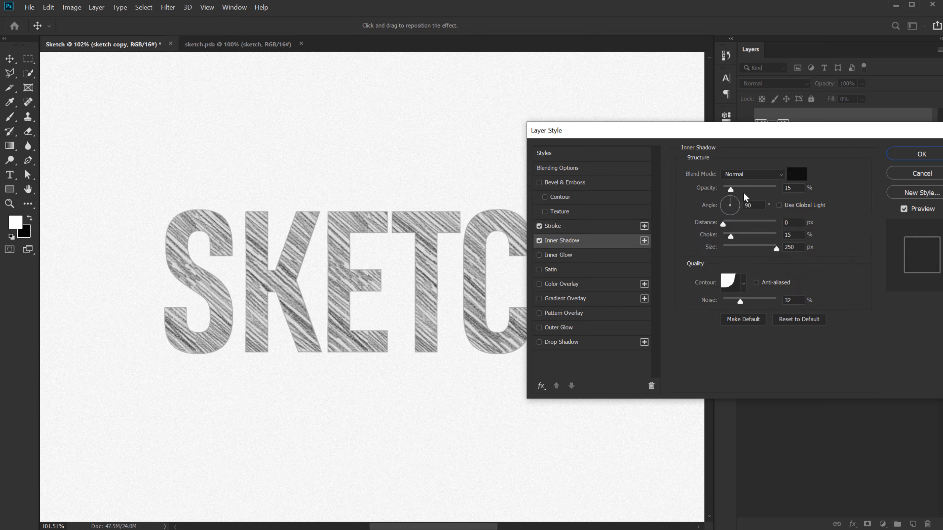
drag(741, 187, 785, 191)
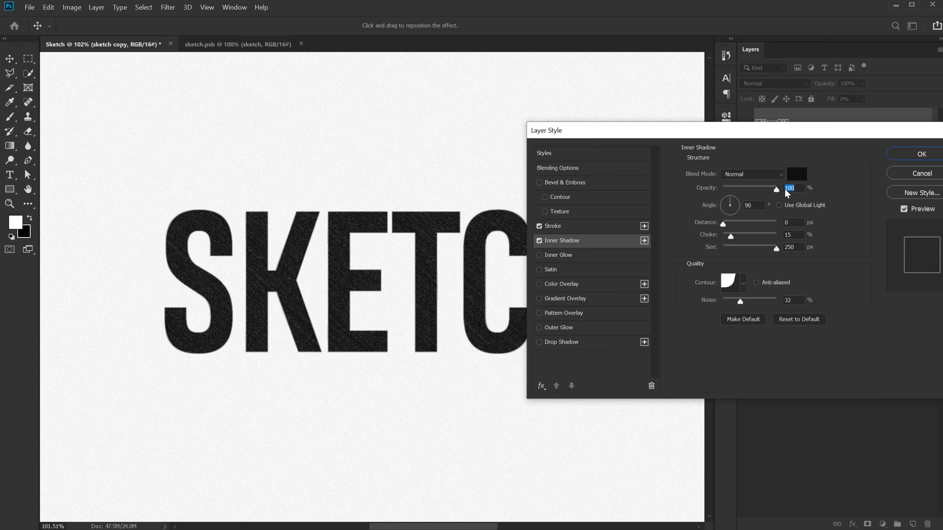
click(790, 175)
drag(692, 211, 625, 141)
click(889, 96)
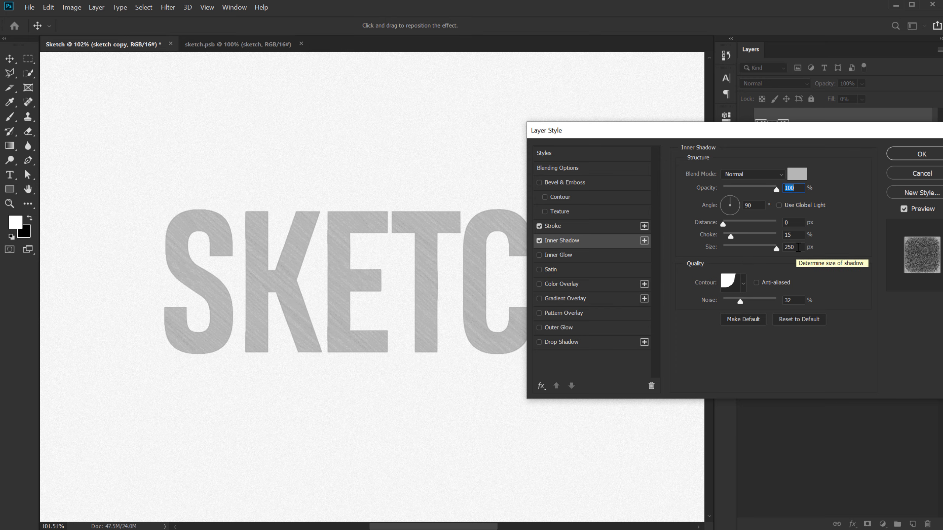
click(776, 249)
key(Return)
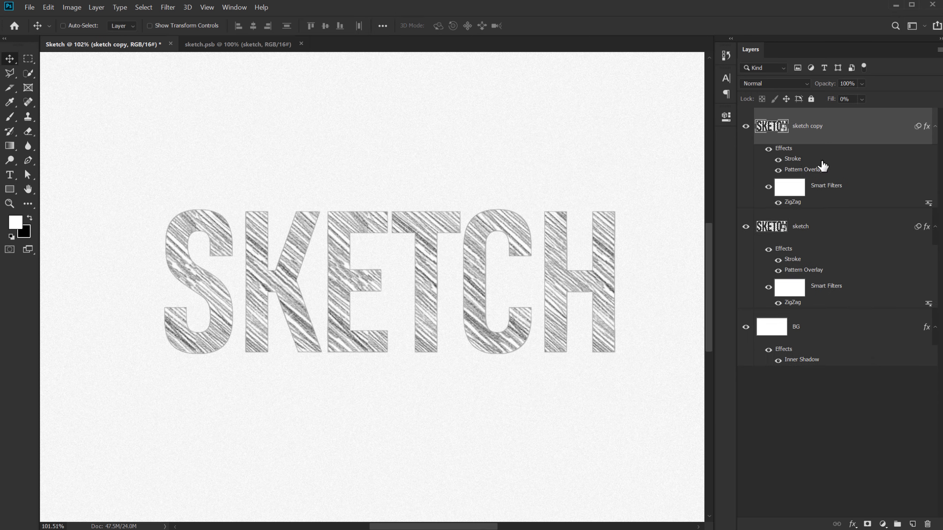
Add an Inner Shadow effect to the sketch copy layer in medium grey, with opacity 100% and size 5 px
click(852, 524)
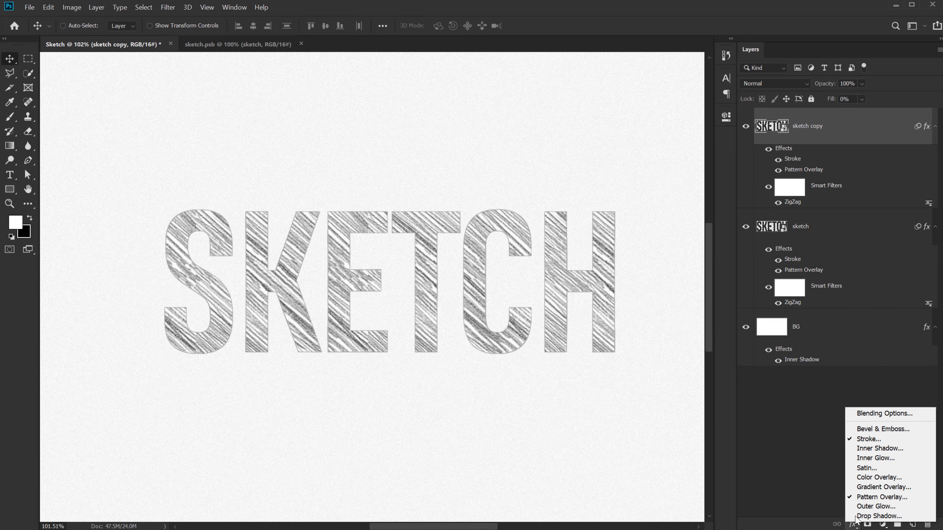
click(879, 445)
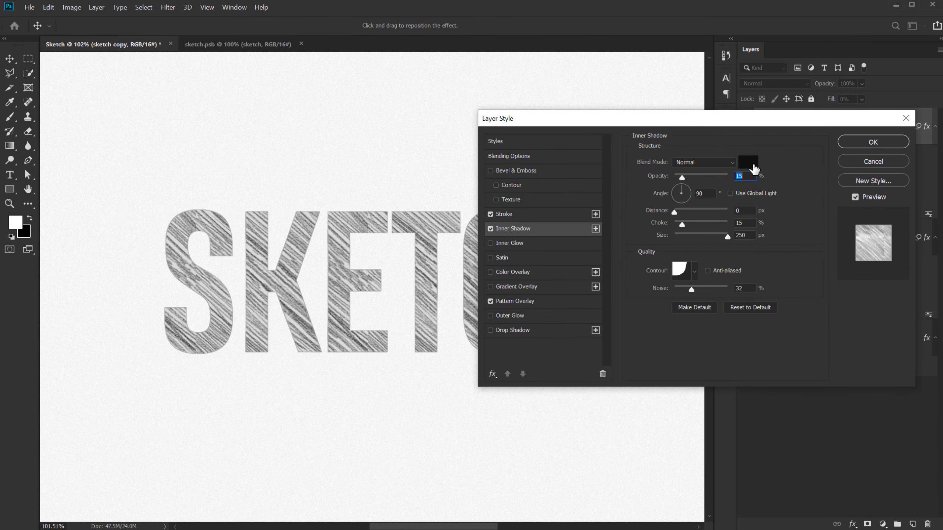
click(754, 167)
drag(652, 148, 627, 157)
click(888, 96)
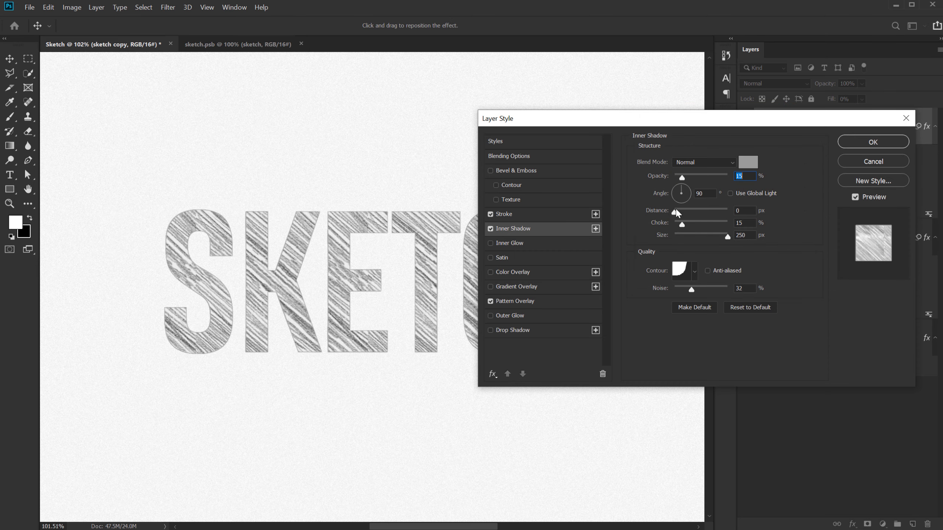
drag(707, 177, 754, 182)
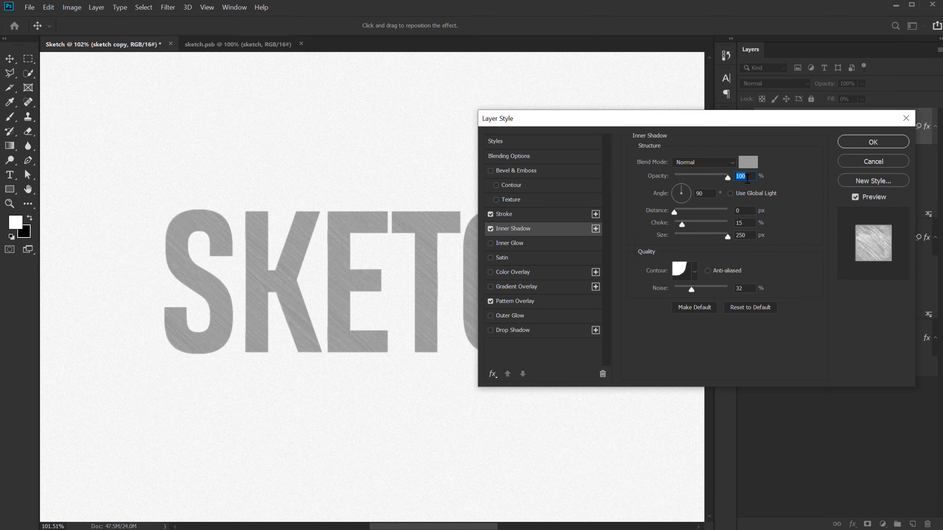
double_click(747, 235)
text(5)
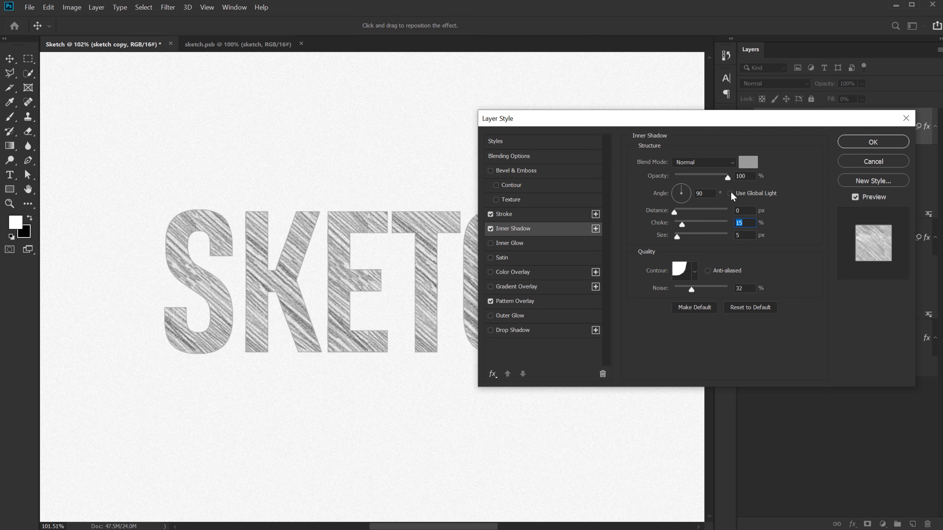
Set the sketch copy's Inner Shadow choke to 20%, pick the S-shaped contour and set its noise to 30%
drag(683, 226, 685, 225)
text(2)
key(Tab)
key(Tab)
click(694, 272)
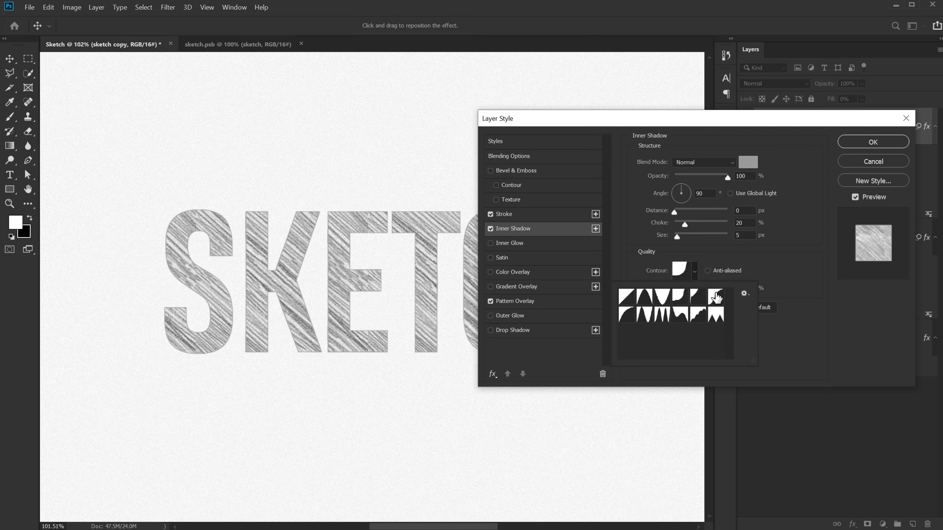
click(716, 297)
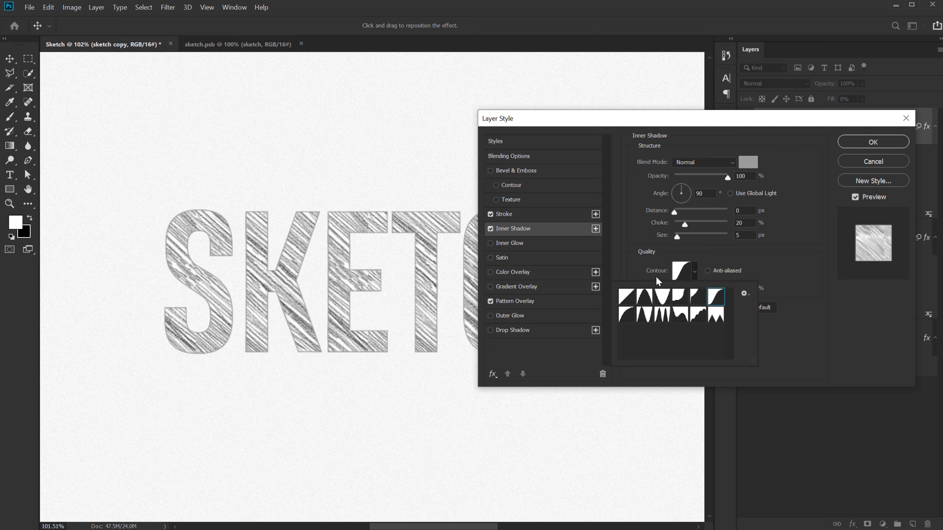
click(770, 258)
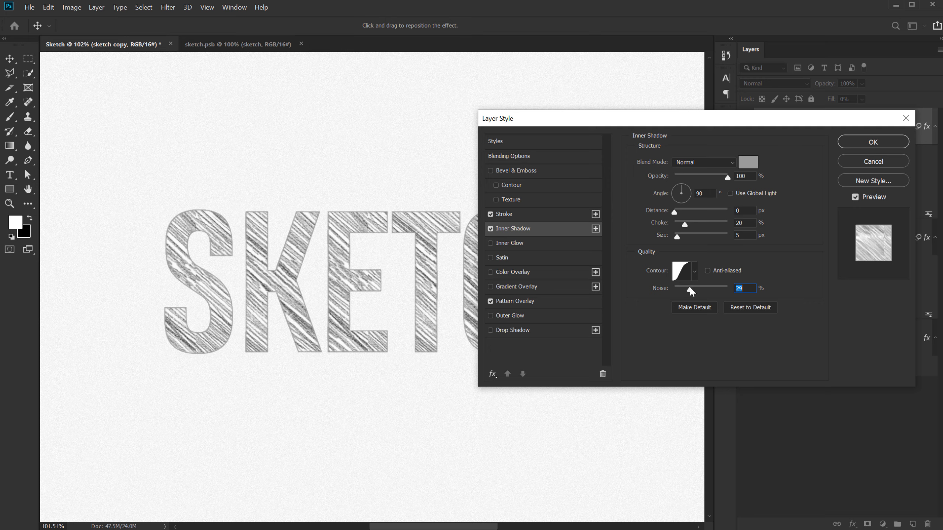
text(30)
click(859, 145)
Change the sketch copy's Inner Shadow colour to dark grey 5b5656 and its noise to 63%
scroll(513, 273, up, 6)
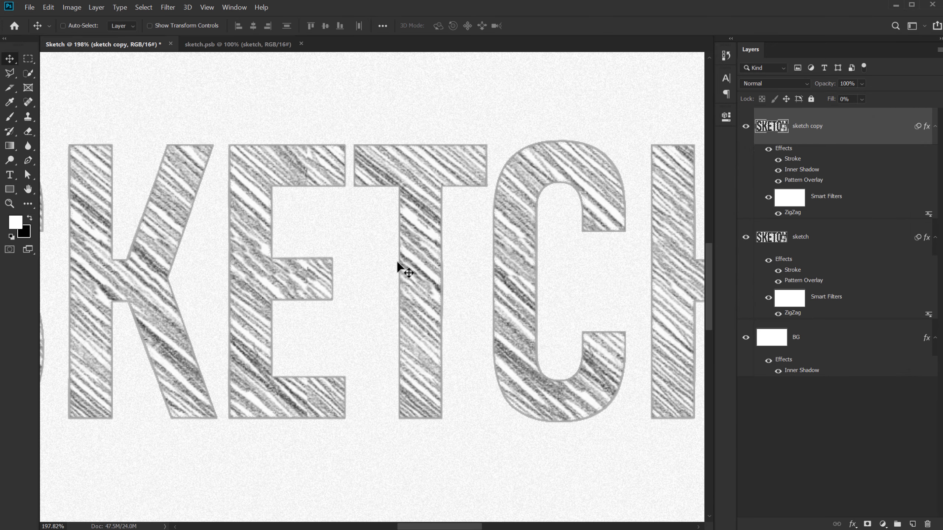
scroll(454, 196, down, 1)
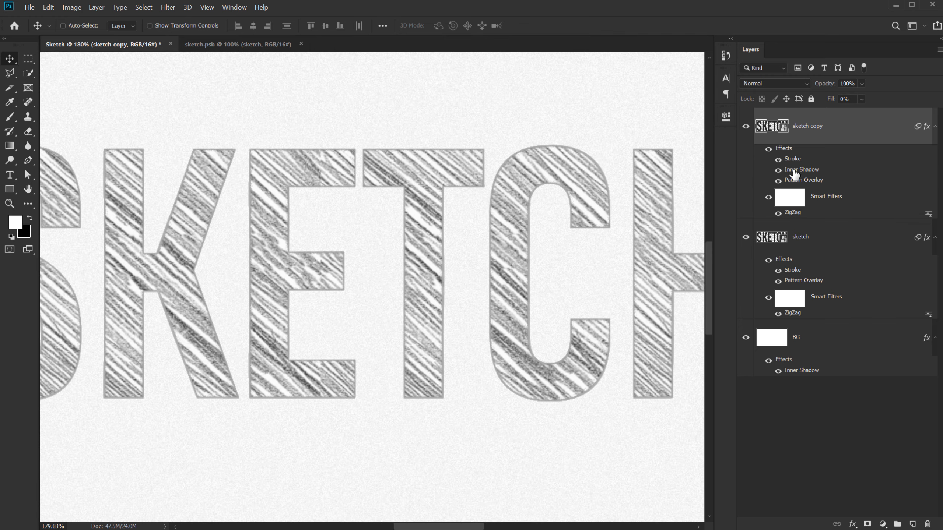
double_click(794, 170)
drag(690, 122, 706, 125)
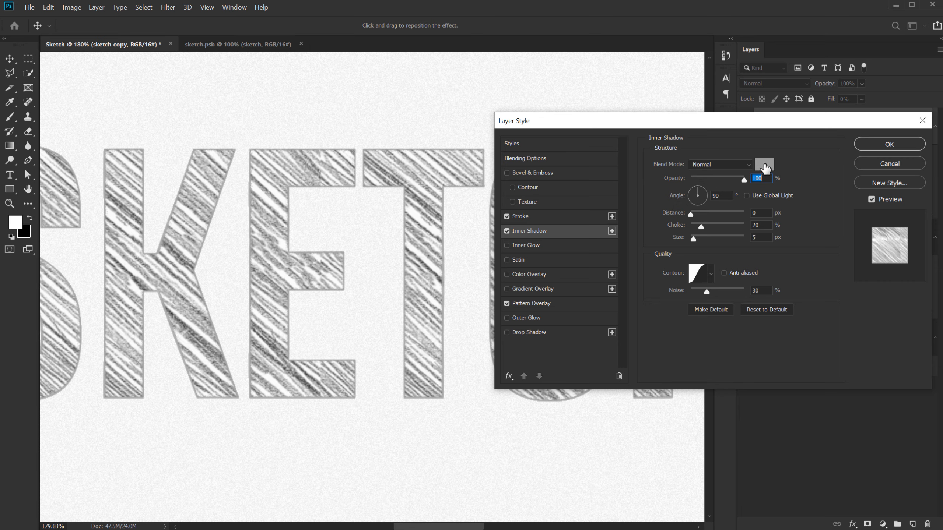
click(764, 165)
mouse_move(649, 181)
mouse_down()
mouse_move(625, 185)
mouse_move(650, 184)
mouse_move(644, 192)
mouse_up()
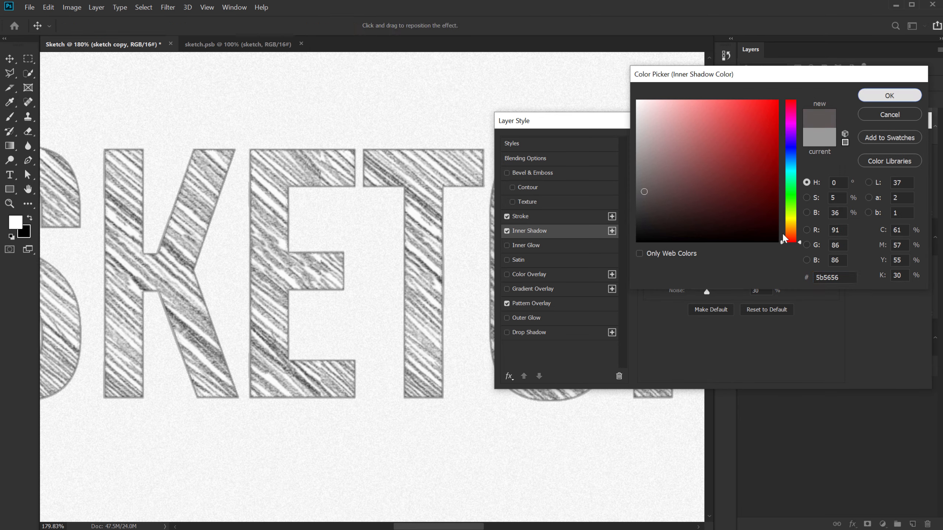
key(Return)
mouse_move(706, 292)
mouse_down()
mouse_move(736, 293)
mouse_move(699, 295)
mouse_move(722, 293)
mouse_up()
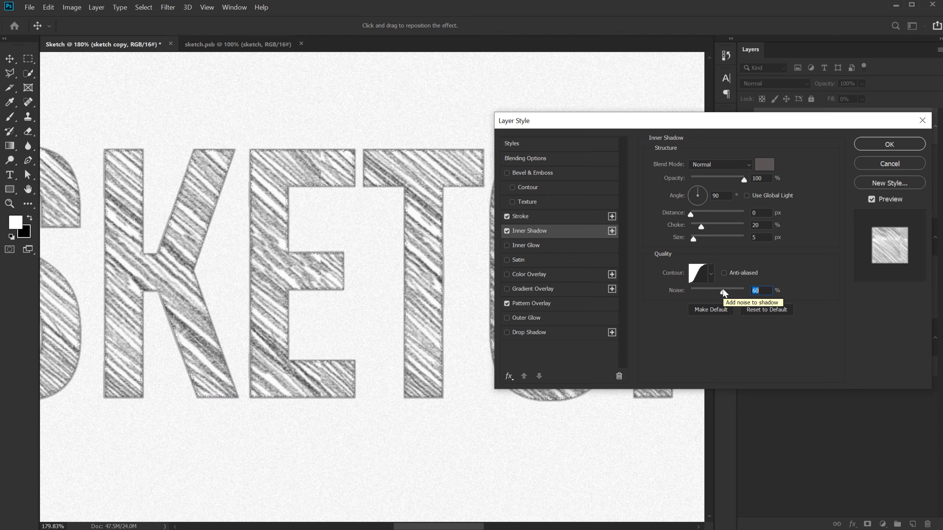
drag(723, 292, 713, 291)
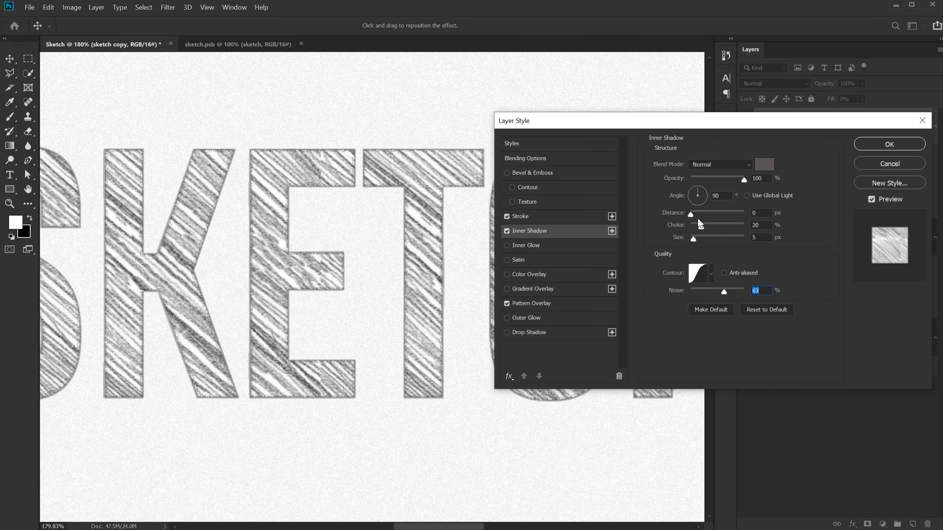
click(868, 149)
click(852, 440)
scroll(499, 256, down, 3)
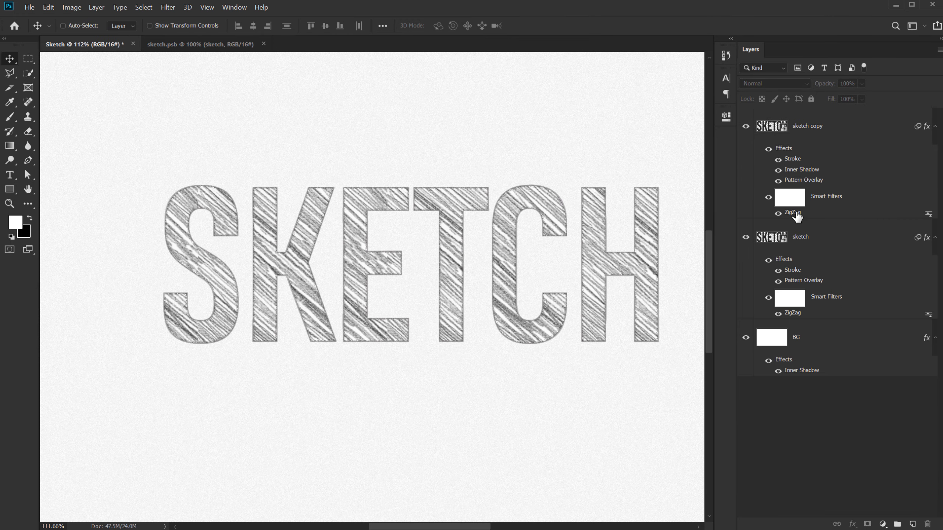
Hide the sketch copy's Pattern Overlay effect and nudge the layer slightly to the left
click(797, 216)
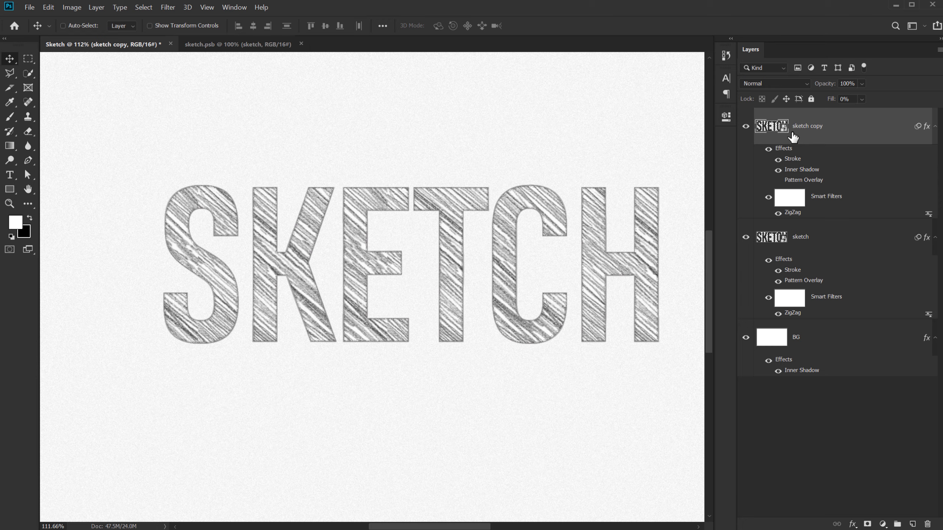
key(Left)
key(Left)
key(Right)
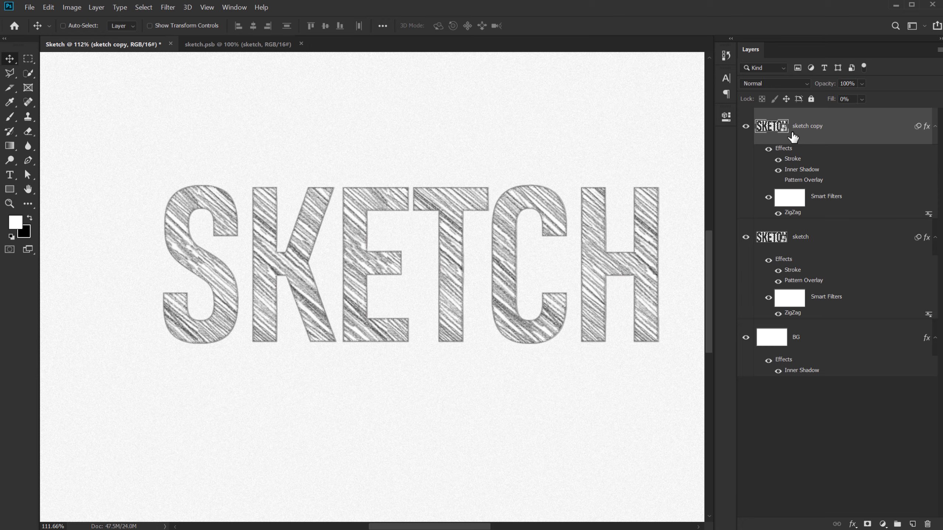
Set the sketch copy's ZigZag smart filter to amount 2 and ridges 4 and check the letter outlines
double_click(797, 211)
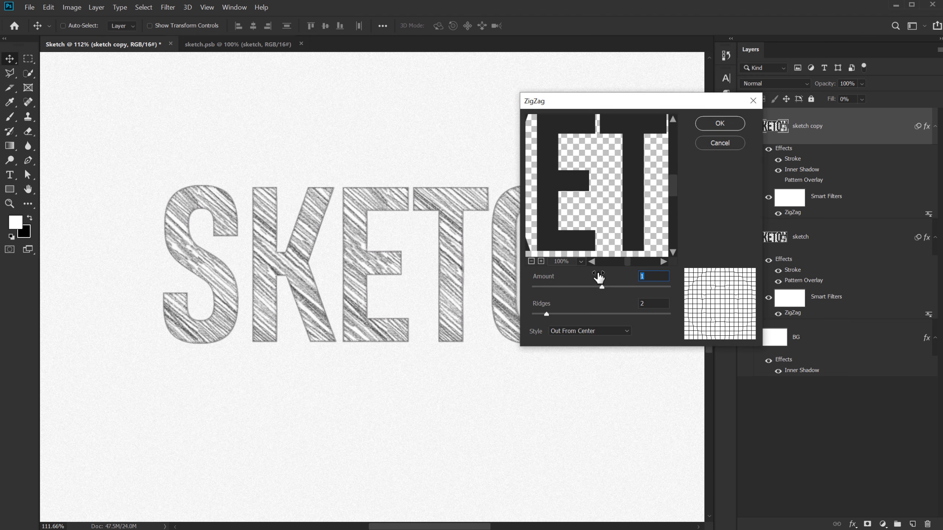
double_click(652, 301)
text(4)
double_click(654, 276)
text(2)
click(709, 122)
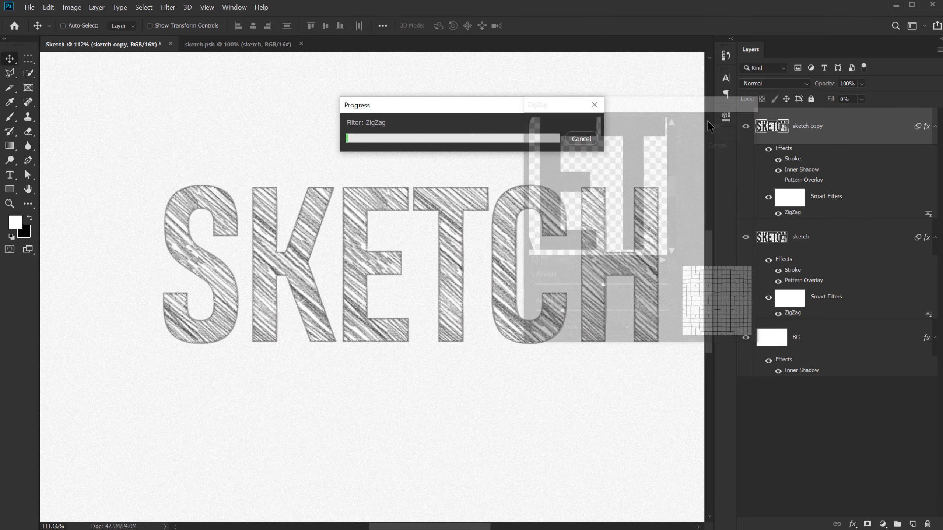
scroll(506, 233, up, 3)
scroll(506, 238, up, 1)
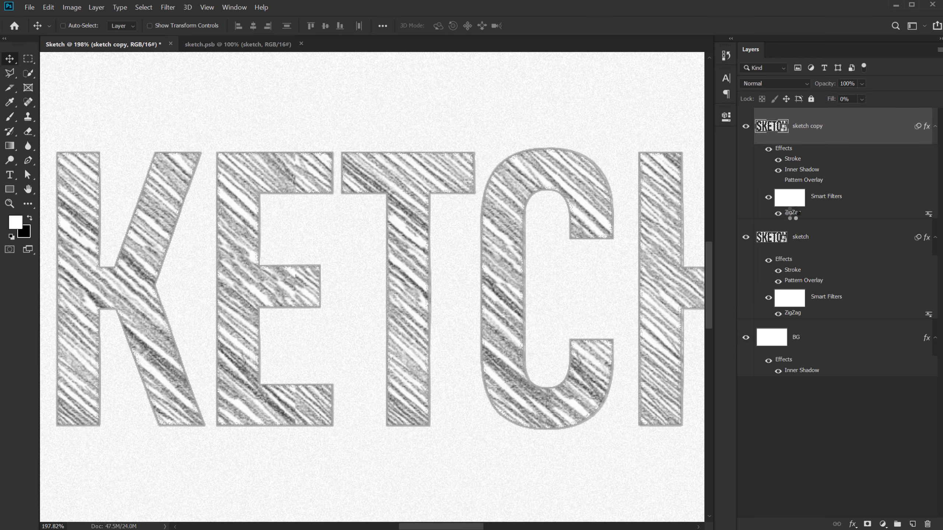
Change the sketch copy's ZigZag smart filter to style Around Center with amount 1 and ridges 2
double_click(793, 212)
click(570, 330)
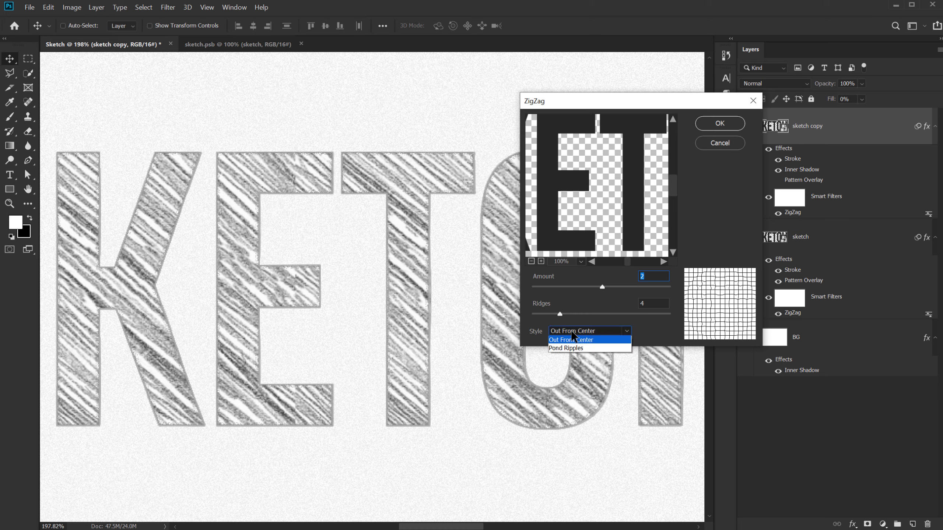
click(568, 338)
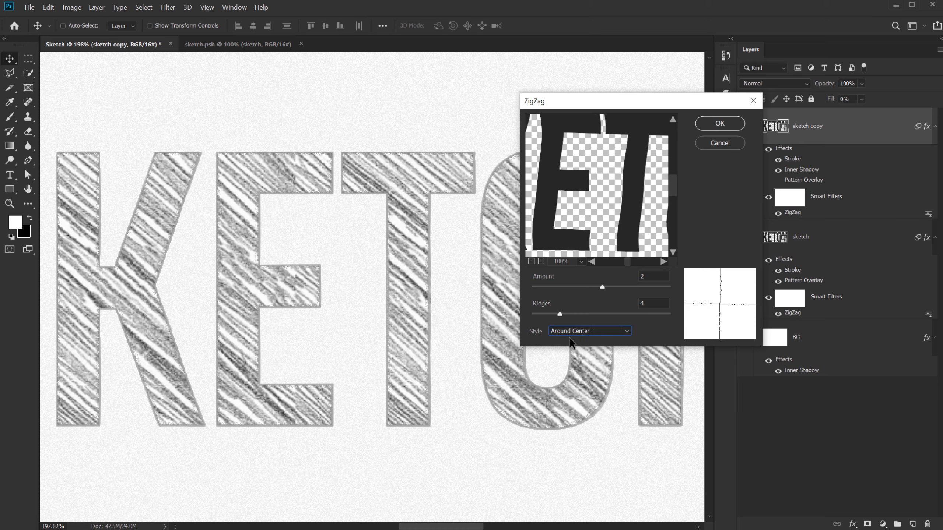
click(650, 277)
text(1)
key(Tab)
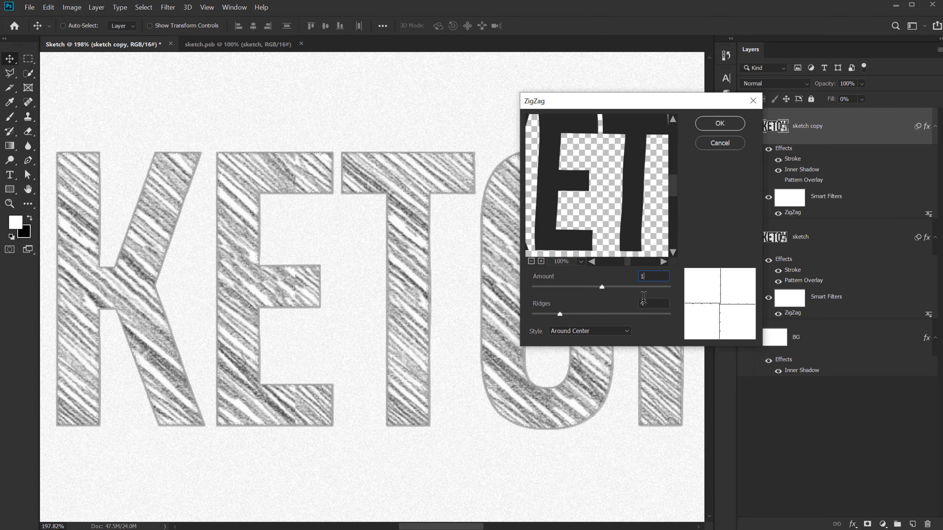
text(2)
click(713, 126)
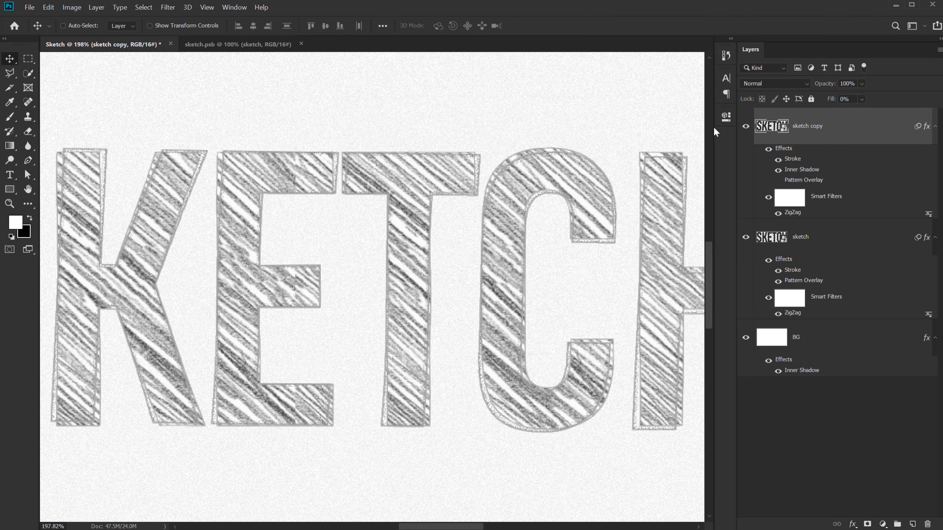
Add a Levels adjustment layer above all layers and raise its black input level to 68
scroll(401, 210, down, 2)
scroll(401, 210, down, 5)
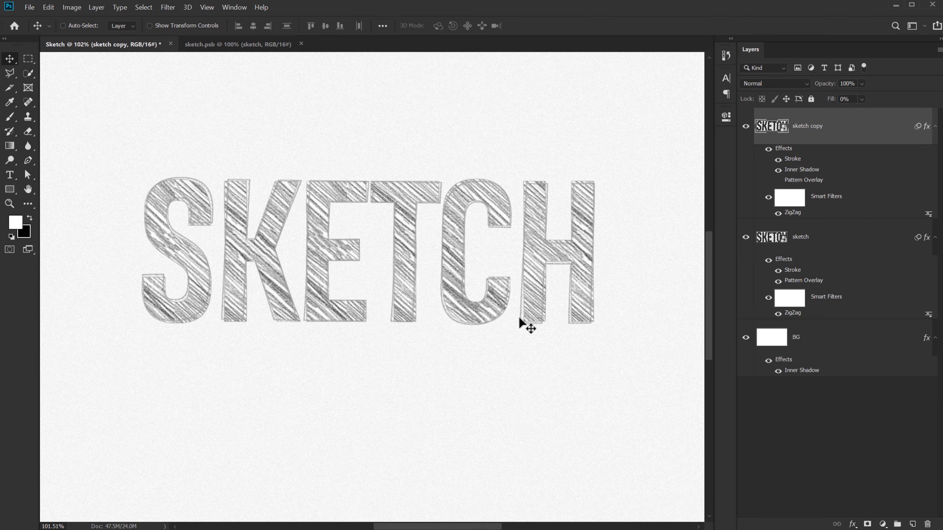
scroll(361, 256, down, 2)
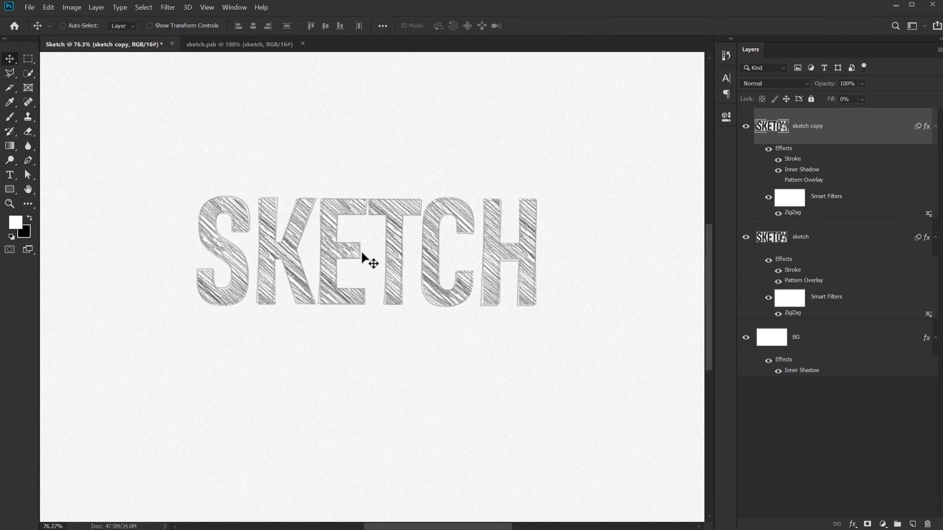
scroll(329, 247, down, 3)
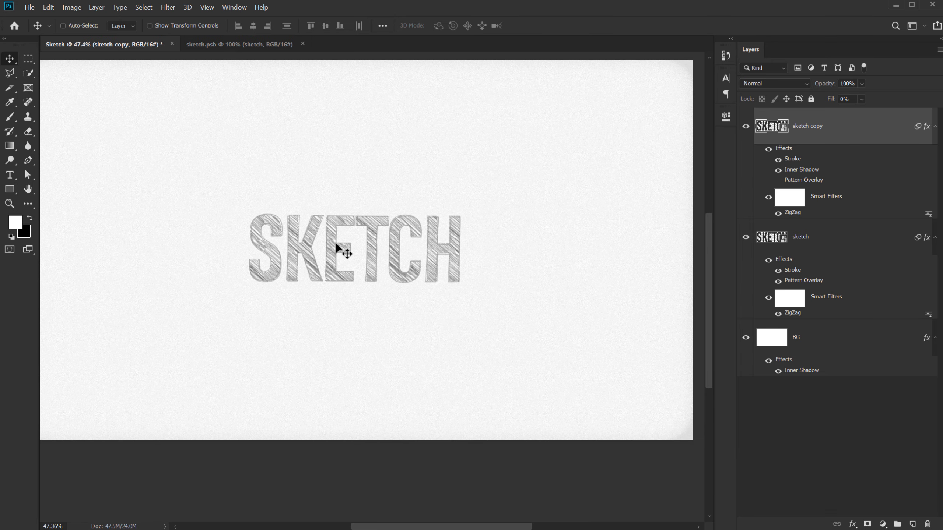
click(847, 479)
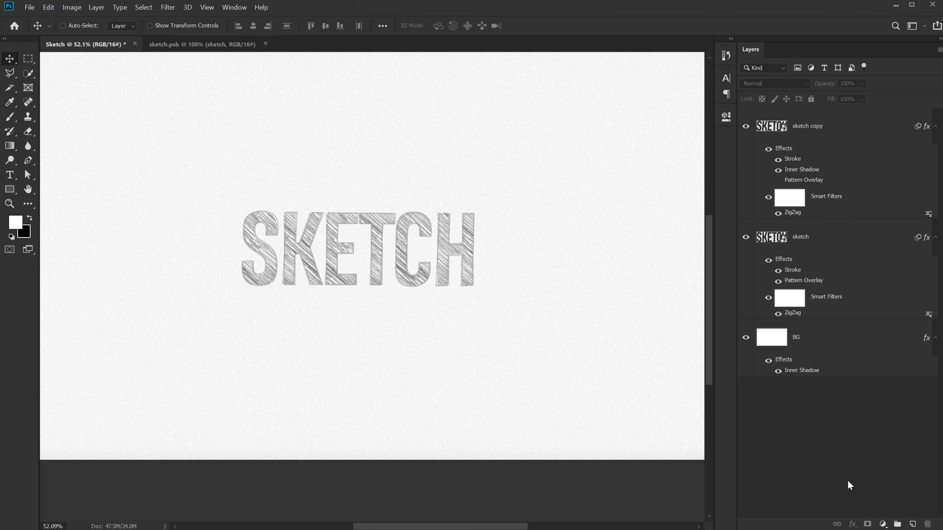
click(883, 524)
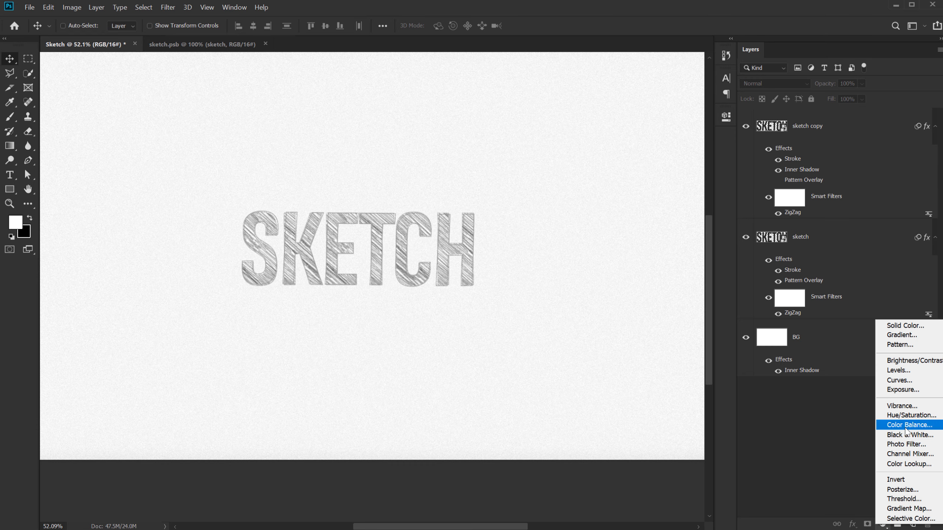
click(898, 370)
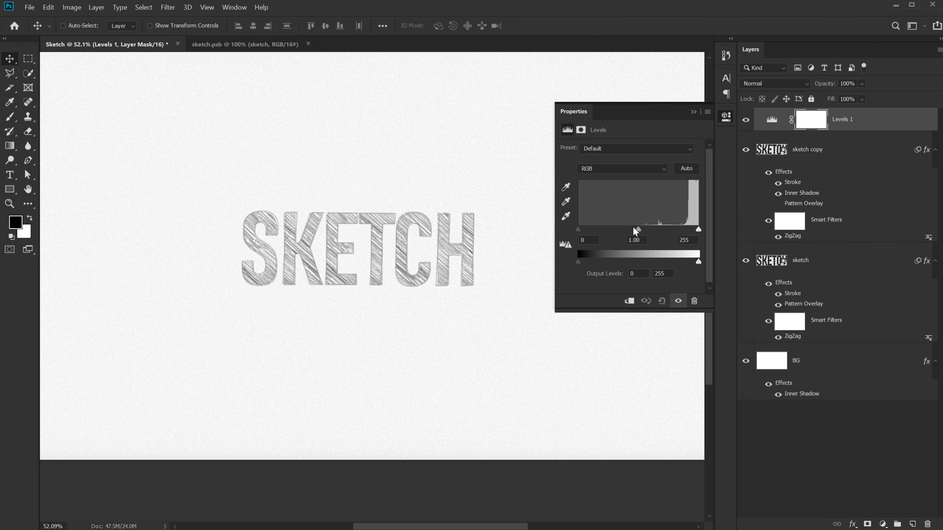
mouse_move(579, 231)
mouse_down()
mouse_move(620, 233)
mouse_move(612, 232)
mouse_up()
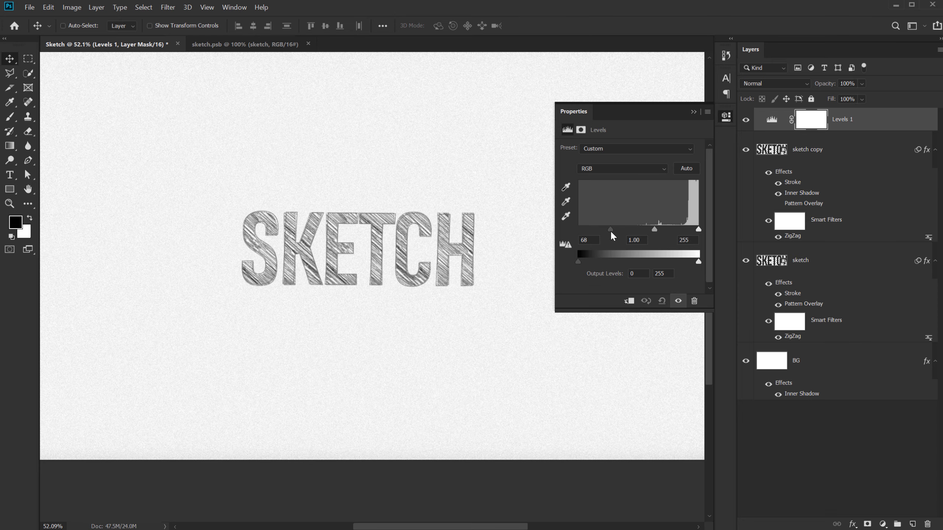
click(693, 111)
Draw a white rectangle shape about 3939 by 456 px over the text, spanning the full canvas width
scroll(290, 222, up, 1)
scroll(290, 222, down, 3)
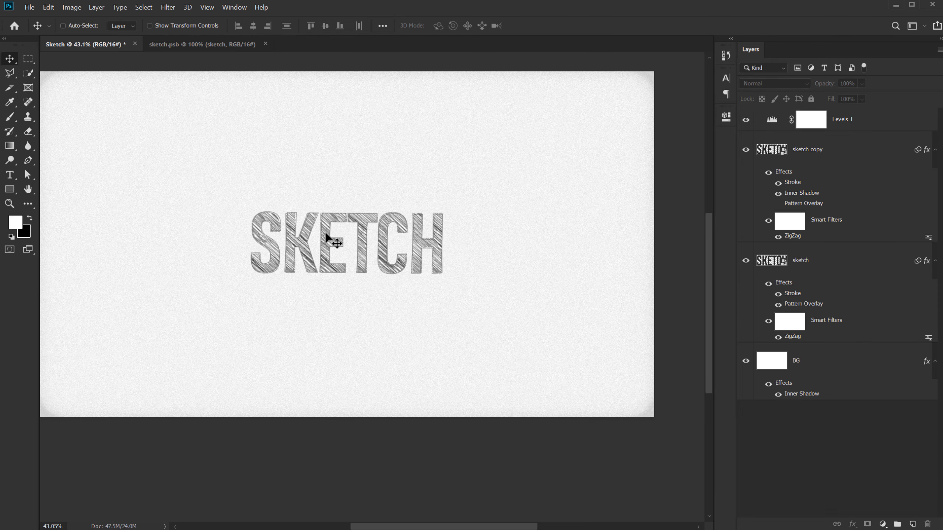
click(10, 189)
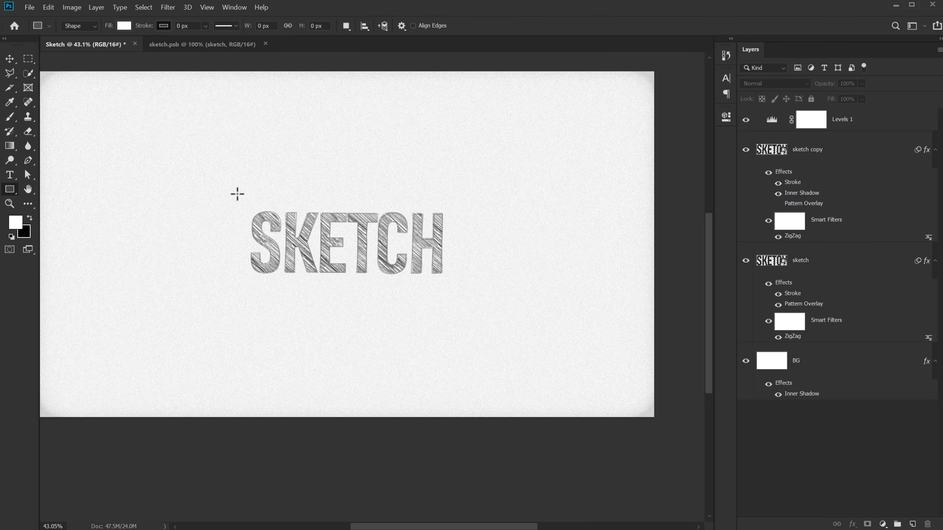
scroll(237, 177, down, 1)
drag(222, 224, 265, 237)
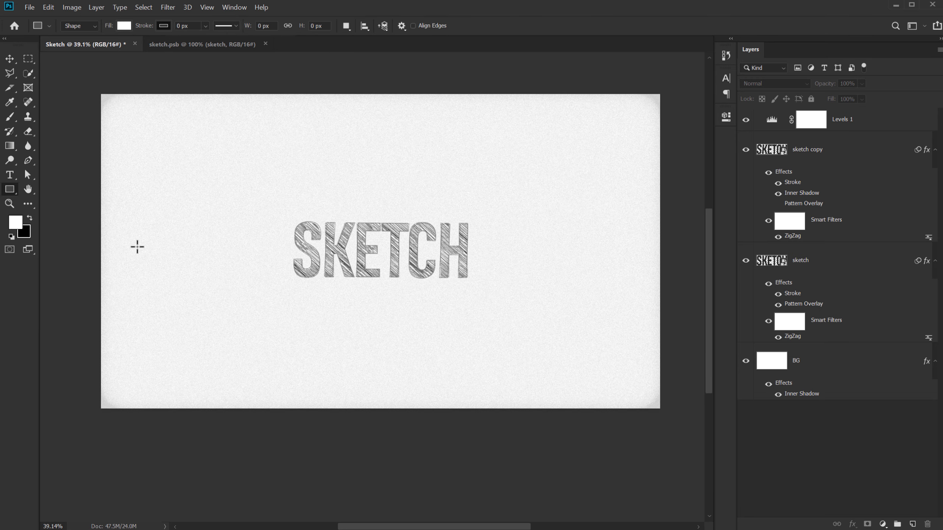
drag(94, 215, 668, 281)
scroll(402, 241, up, 10)
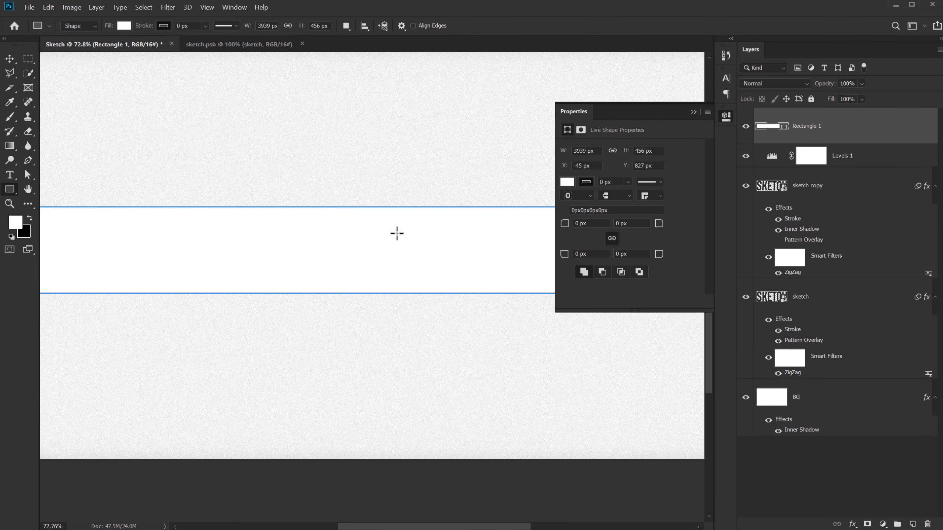
Move the rectangle layer directly above BG and shrink its height to match the top and bottom edges of the SKETCH letters
drag(811, 133, 810, 371)
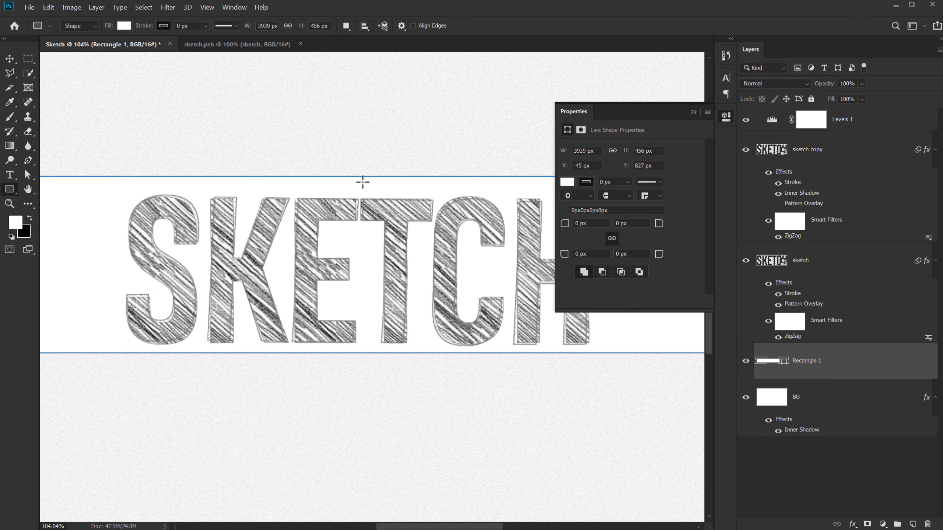
key(v)
key(ctrl+0)
key(ctrl+t)
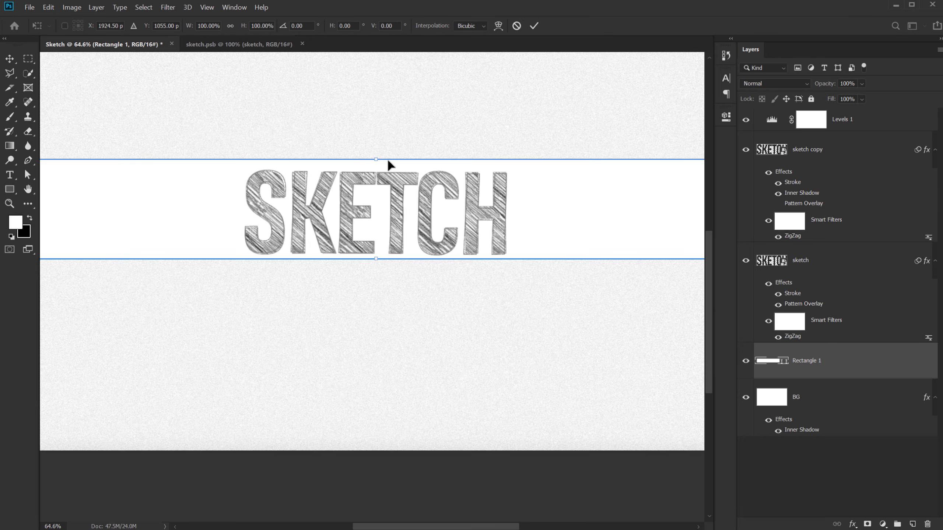
scroll(378, 162, up, 15)
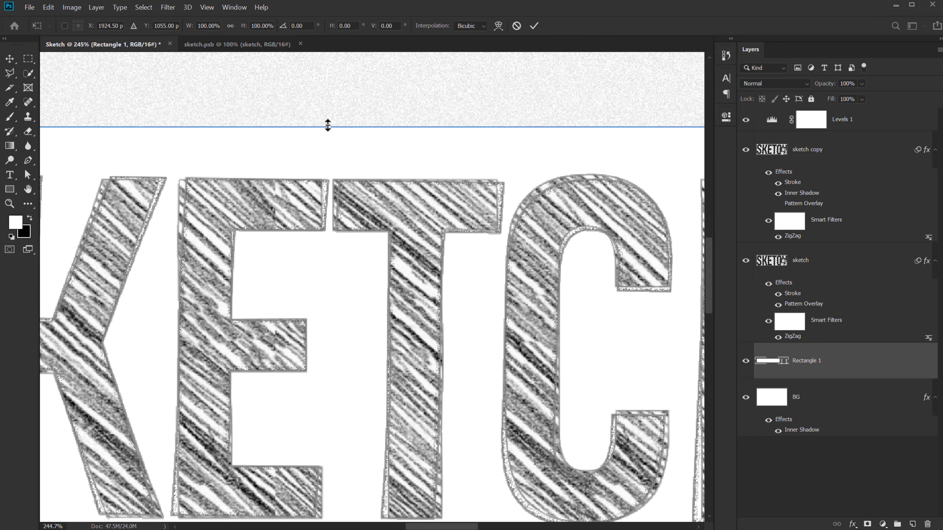
drag(330, 127, 331, 181)
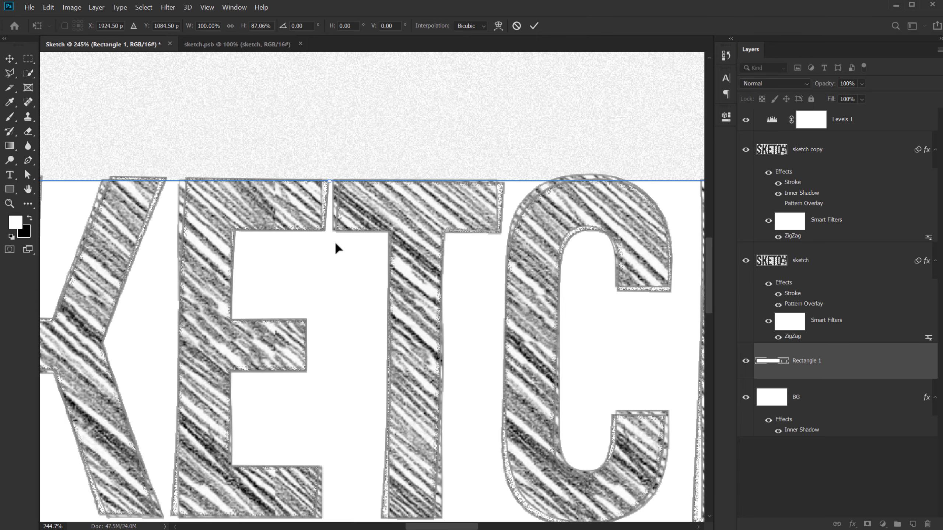
scroll(318, 268, down, 2)
drag(317, 309, 354, 192)
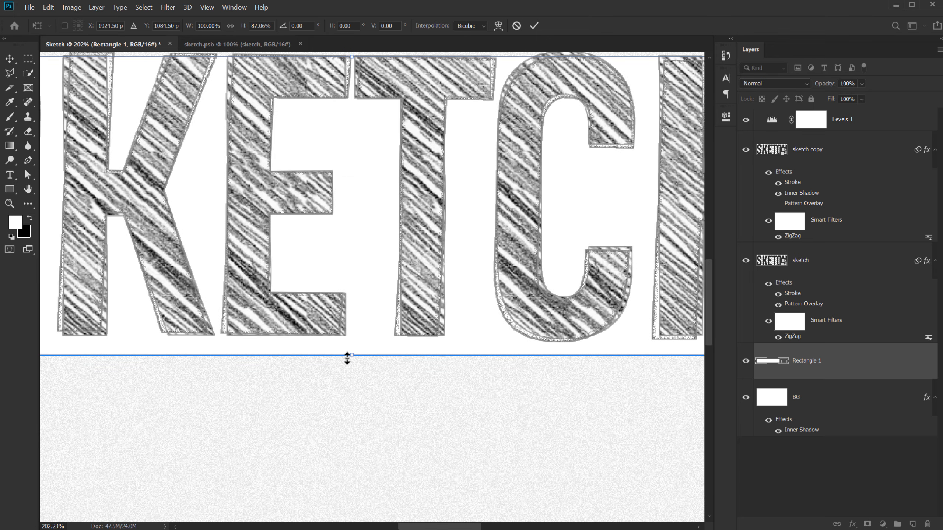
drag(352, 355, 352, 338)
key(Return)
scroll(389, 213, down, 3)
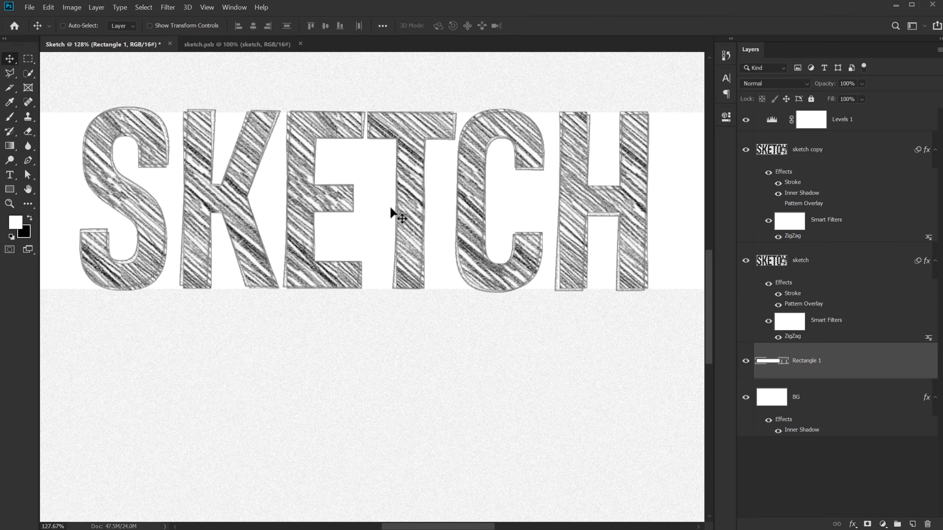
Add a grey Inner Shadow to the rectangle: Normal, opacity 100%, angle 90°, distance 0, choke 20%, size 5 px, noise 63%
click(852, 524)
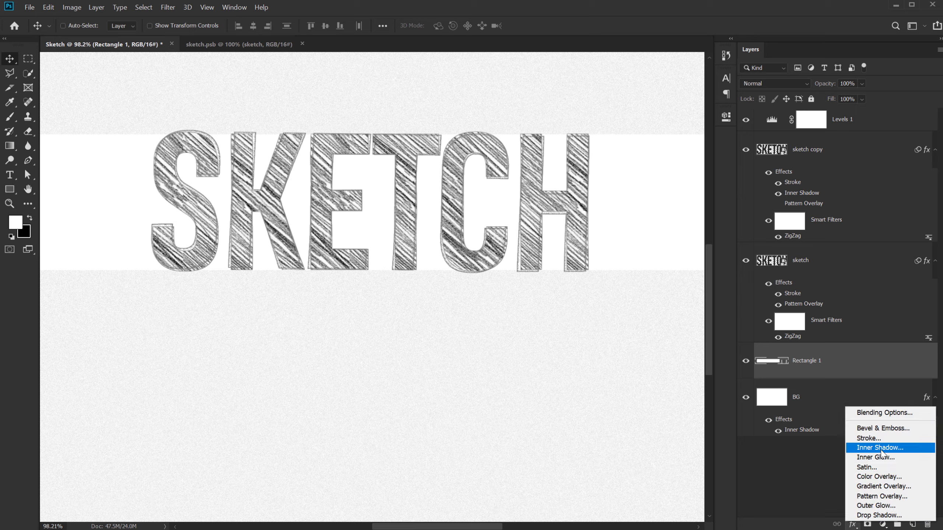
click(881, 448)
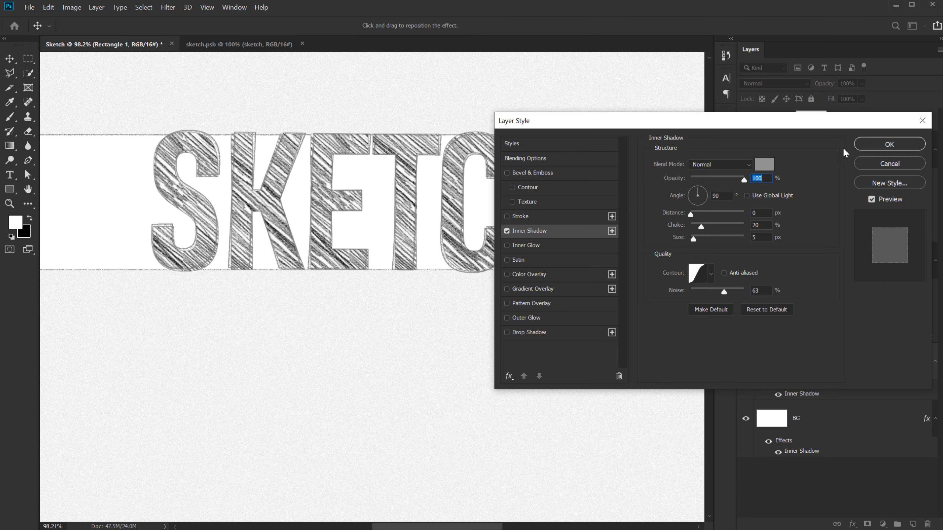
click(887, 147)
Lower the rectangle layer's fill all the way so only its inner shadow lines show, and check the whole canvas
click(861, 98)
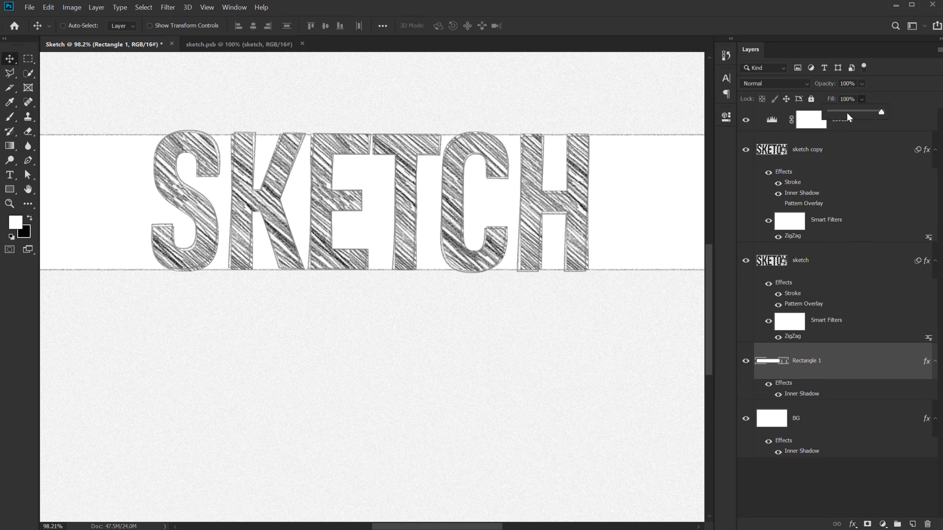
drag(846, 112, 830, 112)
click(830, 472)
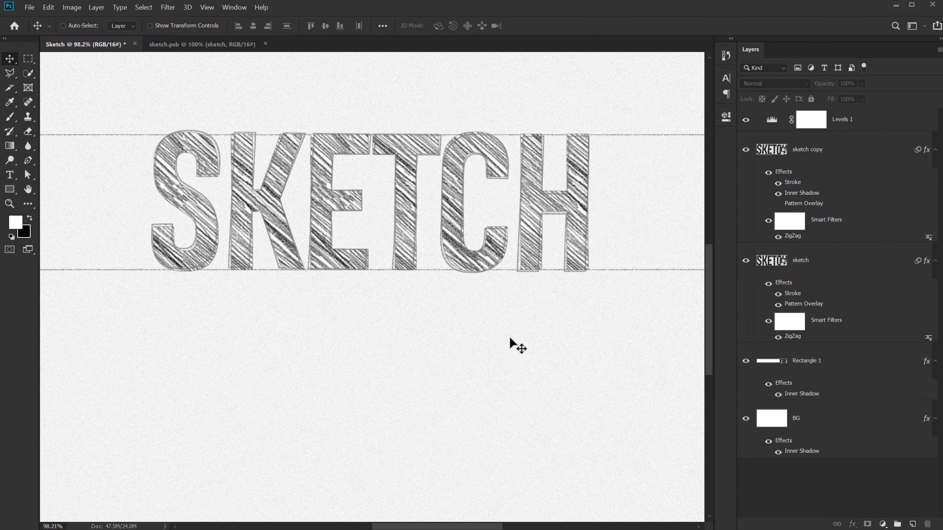
click(509, 343)
click(505, 48)
scroll(368, 179, down, 4)
drag(416, 215, 415, 286)
scroll(423, 263, down, 1)
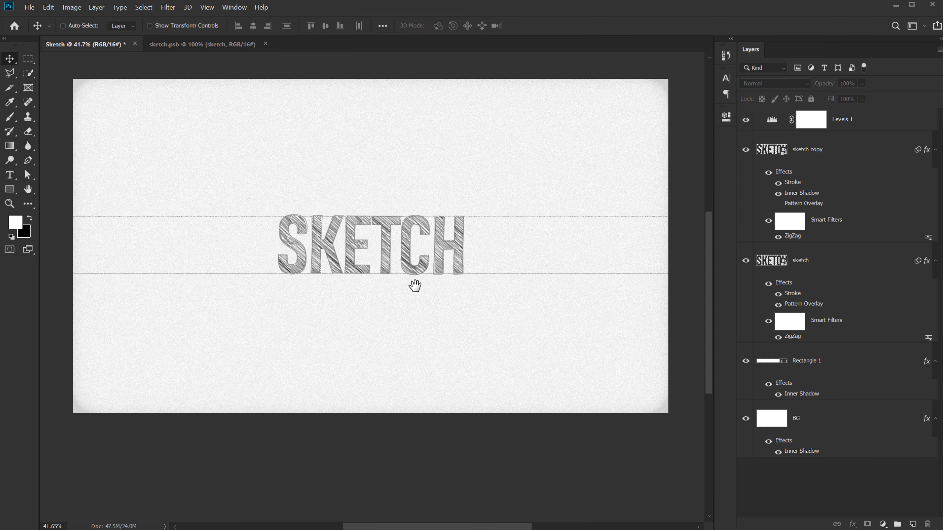
Open the sketch copy layer's smart object and replace its text with PENCIL
double_click(770, 151)
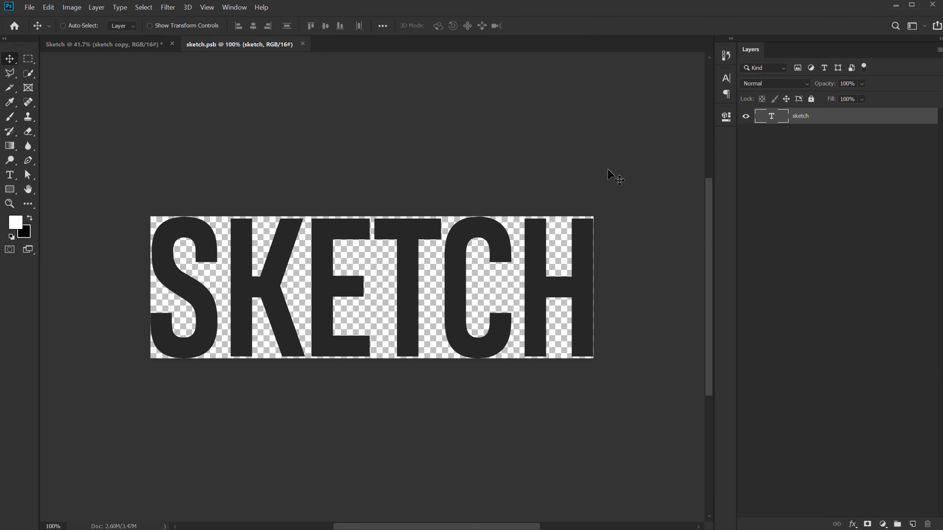
double_click(344, 297)
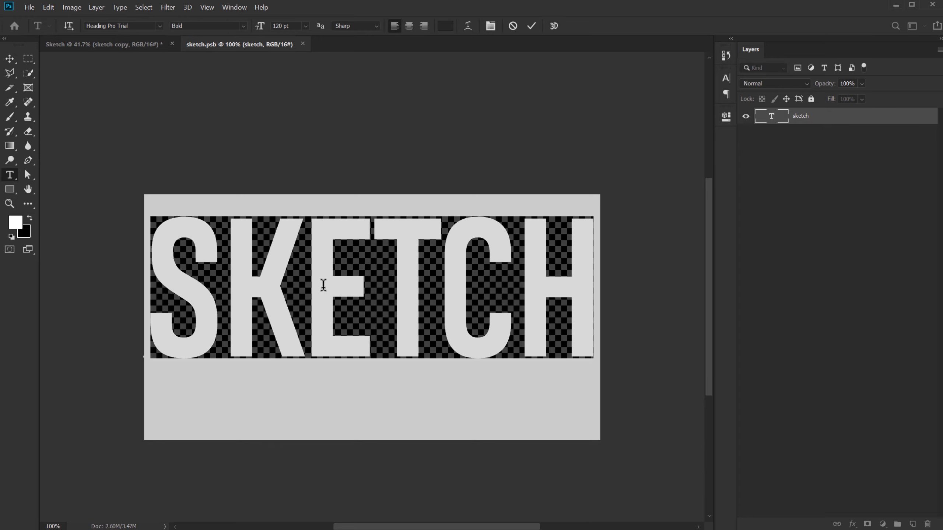
text(PENCIL)
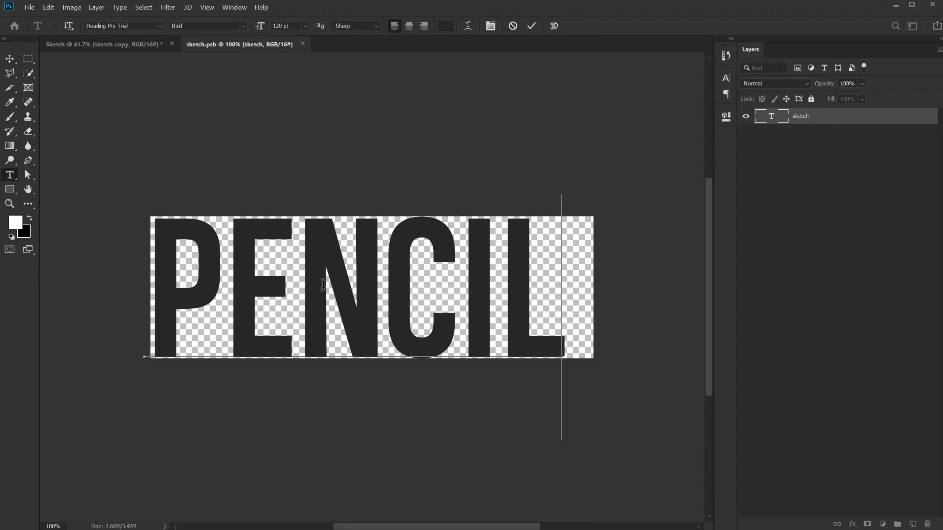
click(10, 58)
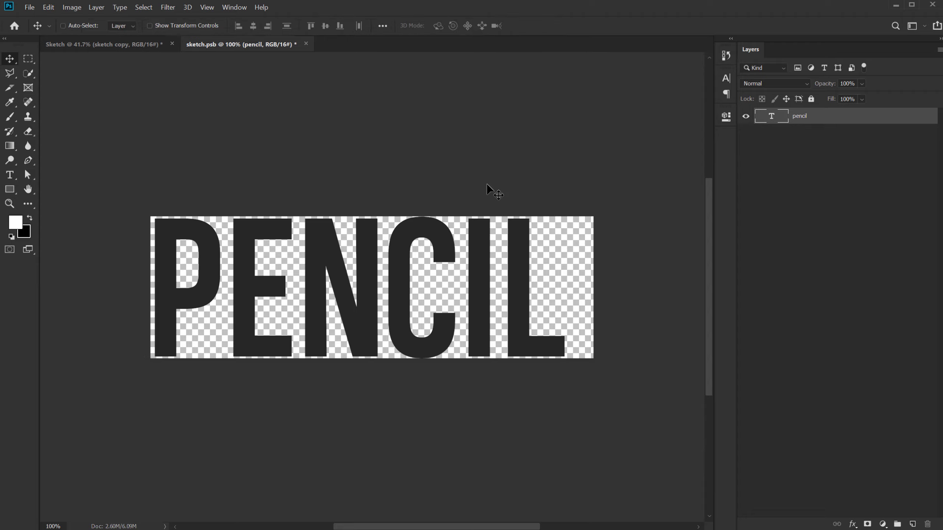
Save the edited smart object and check the updated text effect in the Sketch document
key(ctrl+s)
click(129, 44)
scroll(408, 242, up, 5)
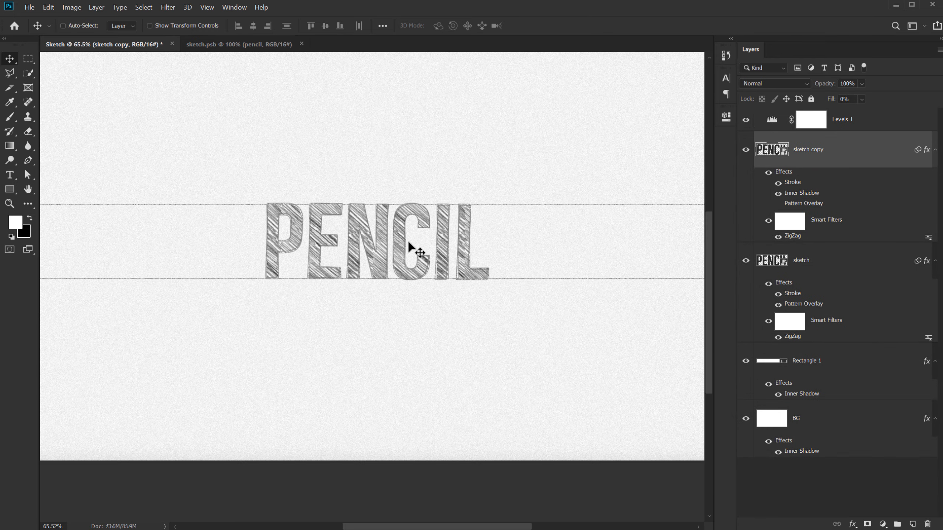
scroll(408, 242, down, 5)
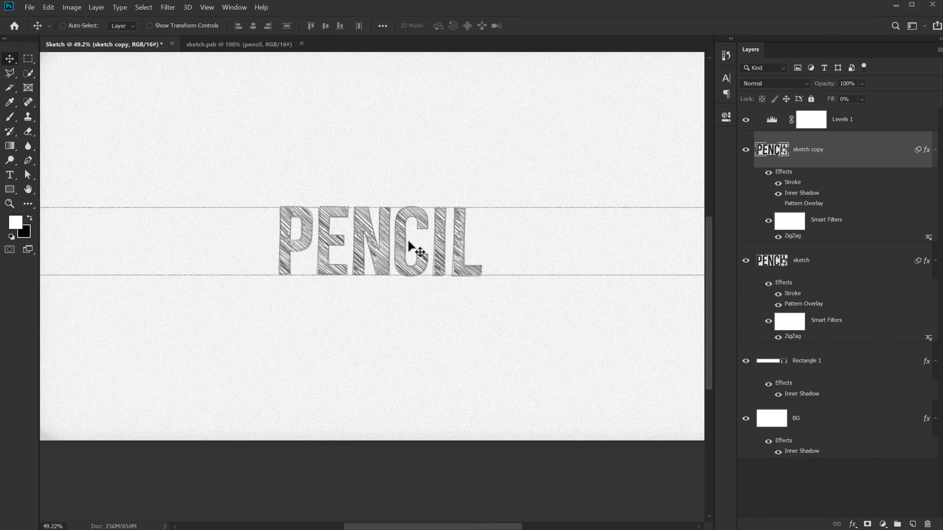
drag(416, 256, 399, 281)
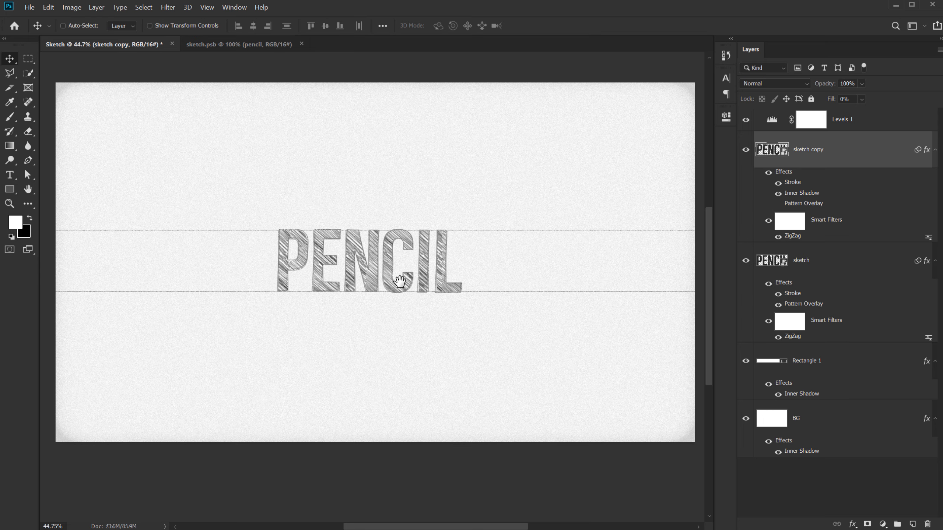